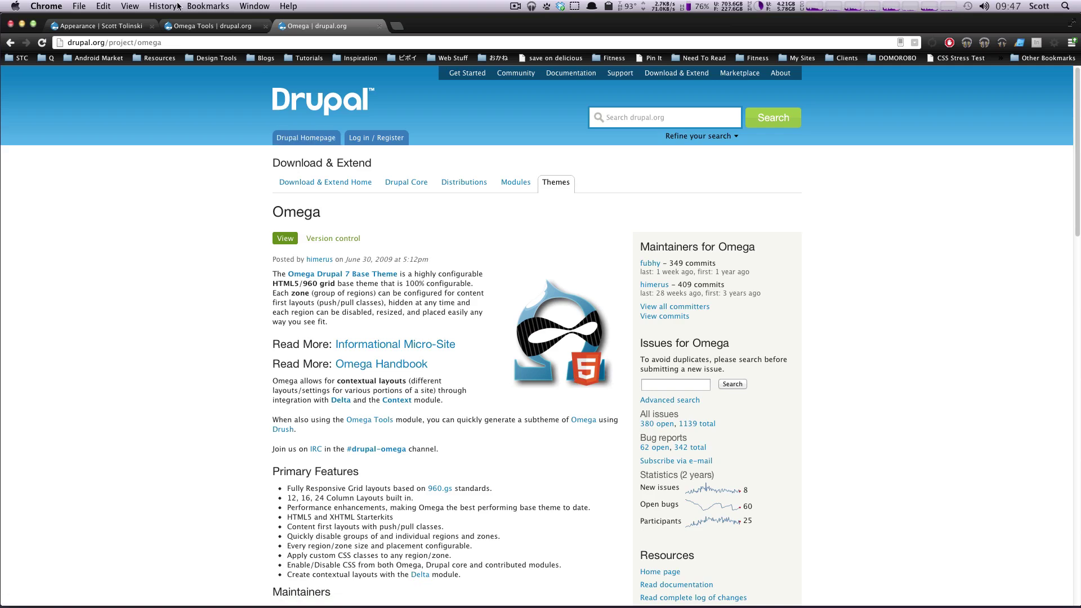
# Look over the Omega Tools project page, then return to the Omega theme project page.
pyautogui.moveTo(103, 42); pyautogui.dragTo(162, 42)
pyautogui.scroll(-5, 391, 367)
pyautogui.scroll(-15, 390, 367)
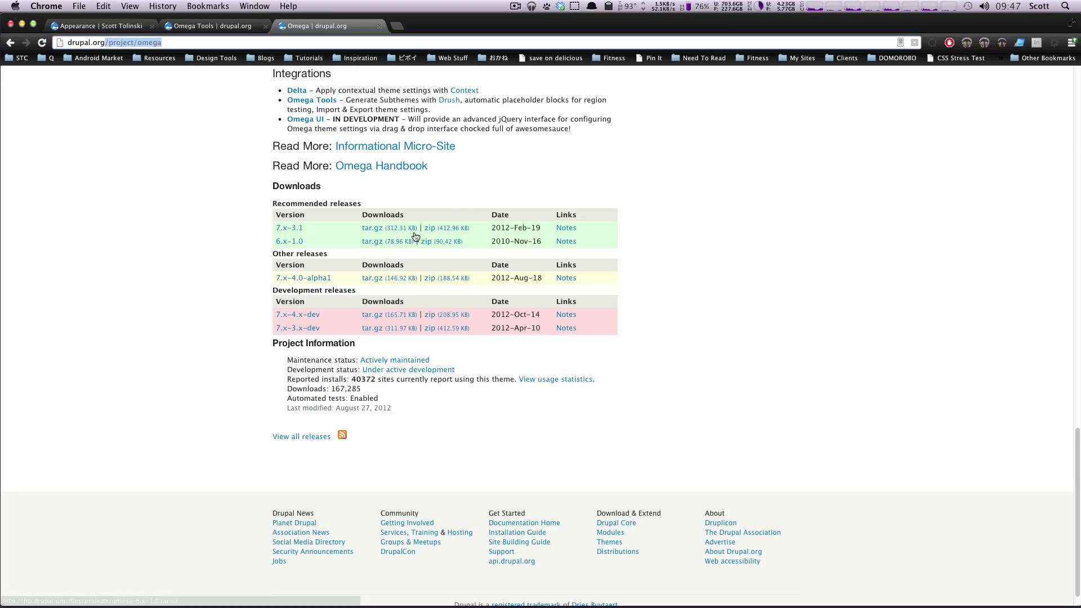
pyautogui.scroll(15, 401, 227)
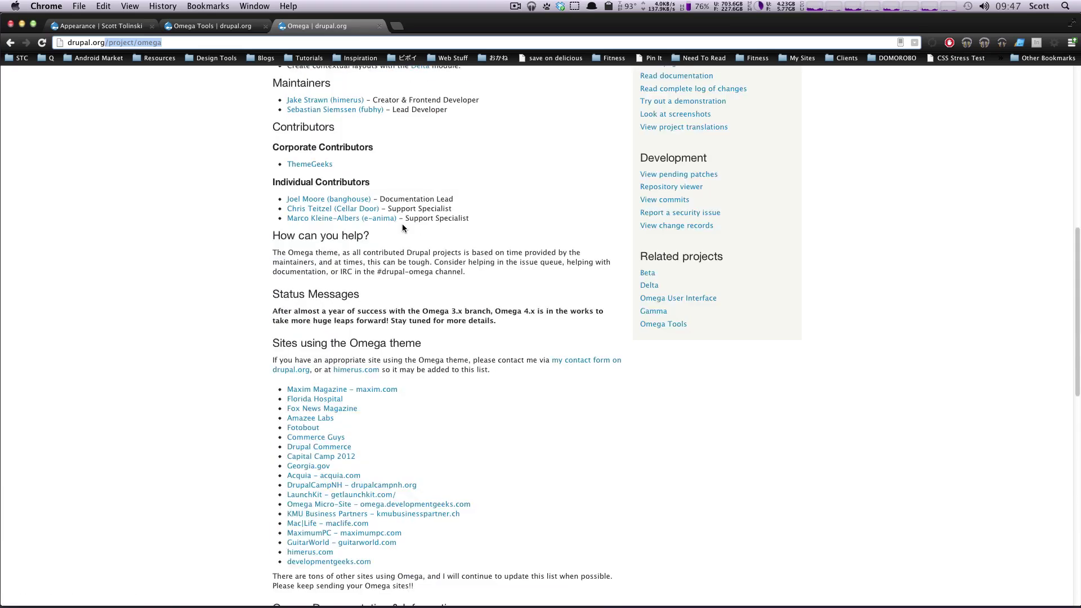
pyautogui.scroll(10, 402, 224)
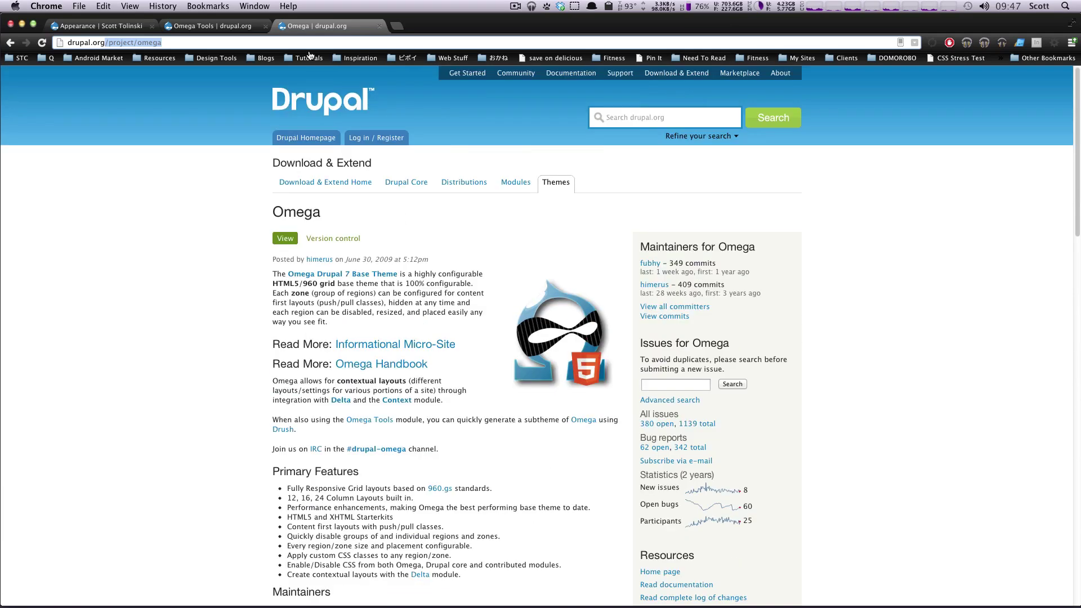
pyautogui.click(185, 27)
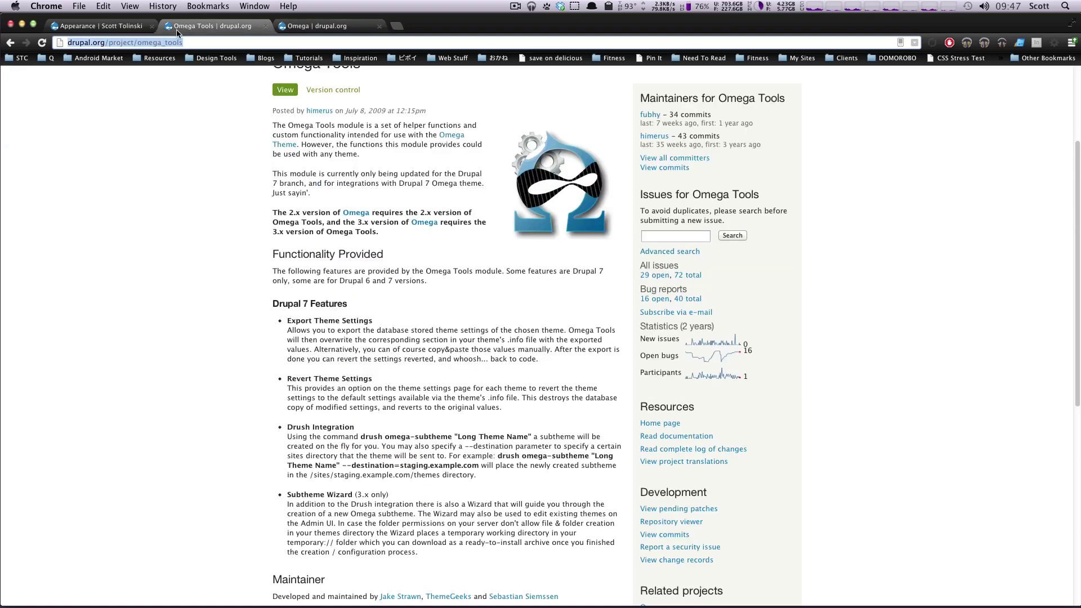
pyautogui.scroll(3, 184, 82)
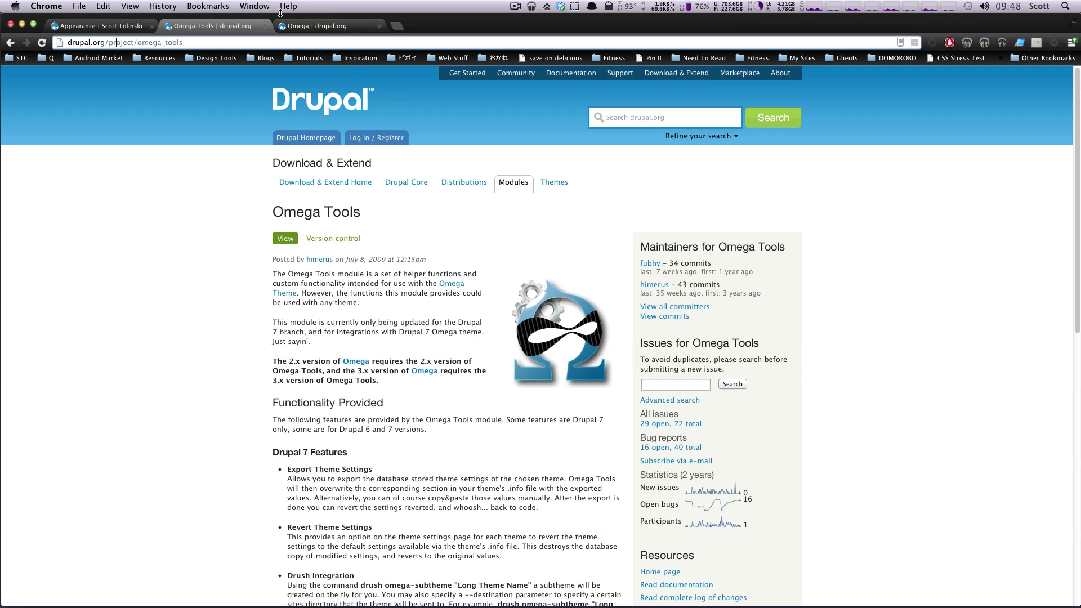
pyautogui.click(308, 27)
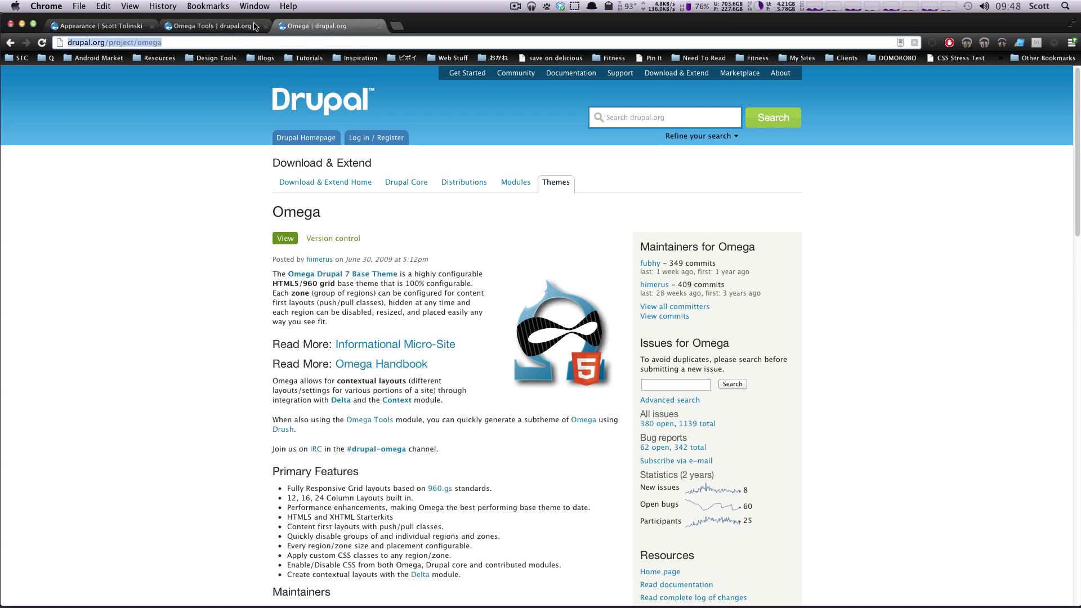
# Switch to the site's Appearance admin page and scroll down to the Disabled Themes list.
pyautogui.click(113, 26)
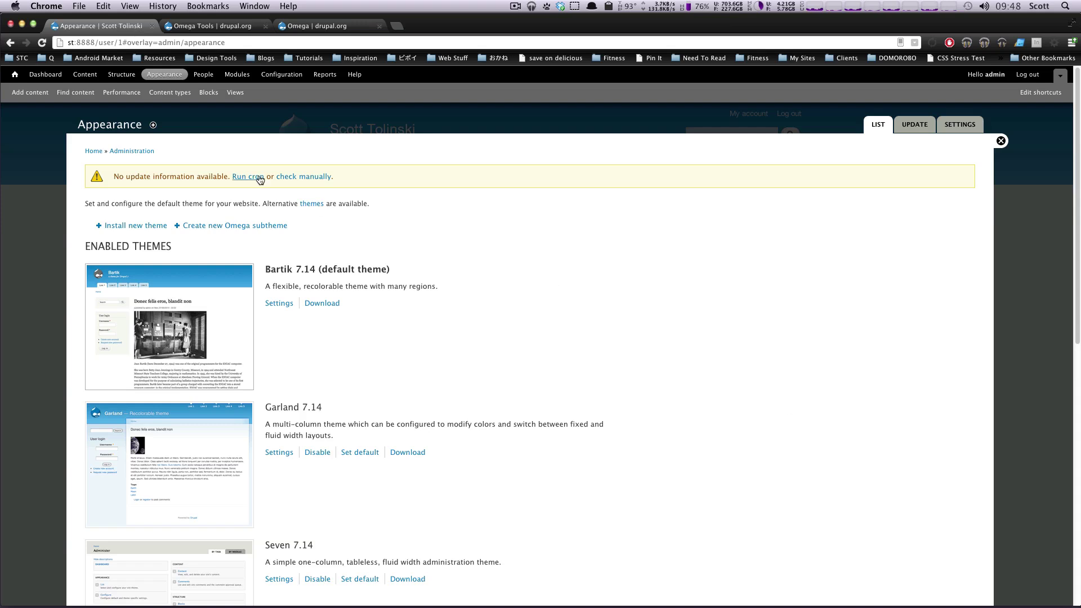
pyautogui.rightClick(173, 76)
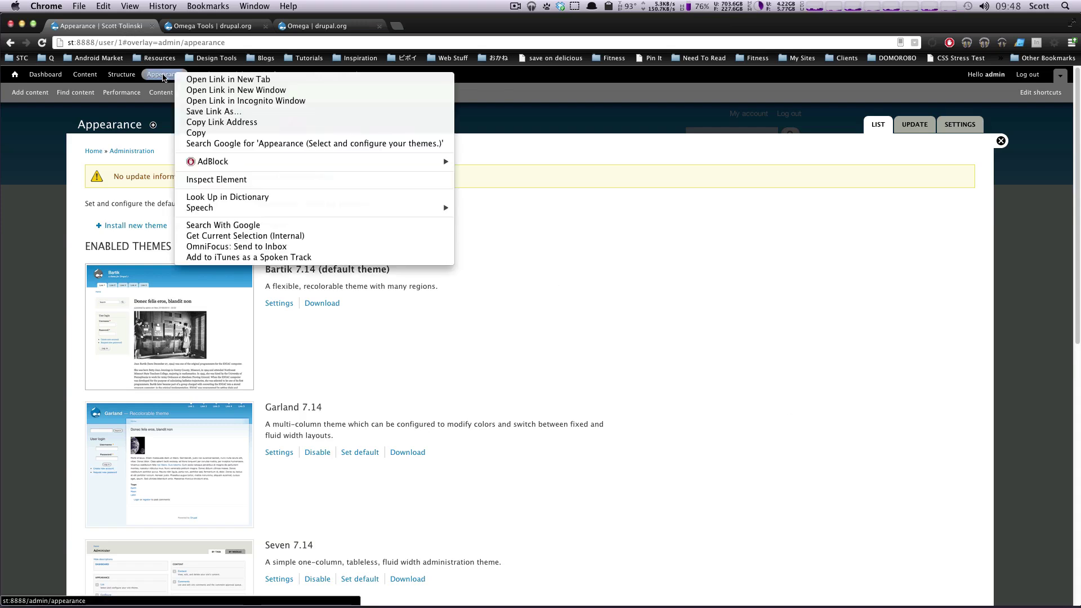
pyautogui.click(172, 77)
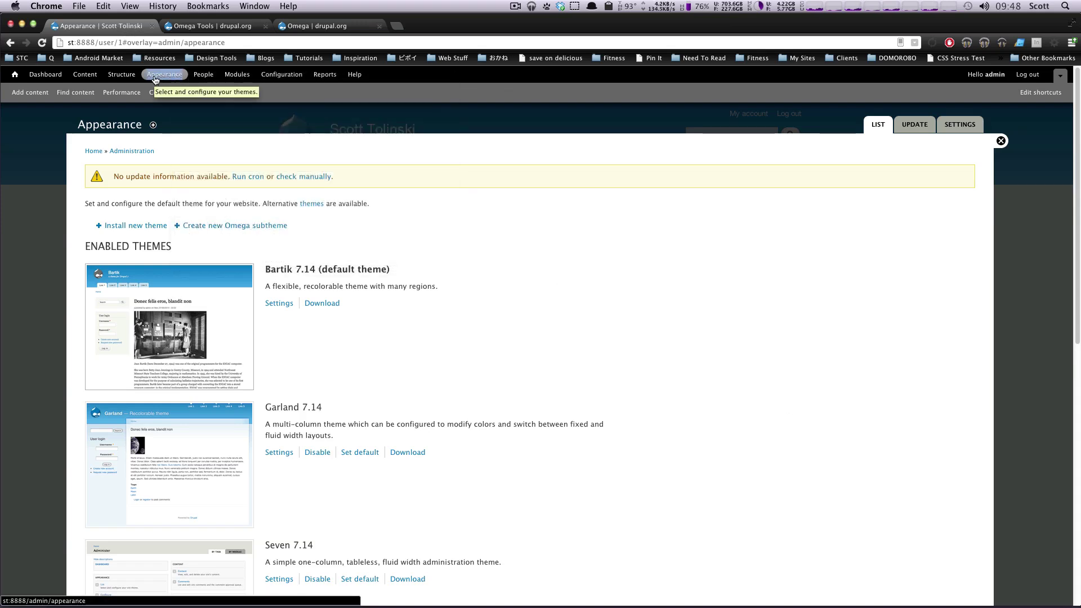
pyautogui.scroll(-3, 296, 238)
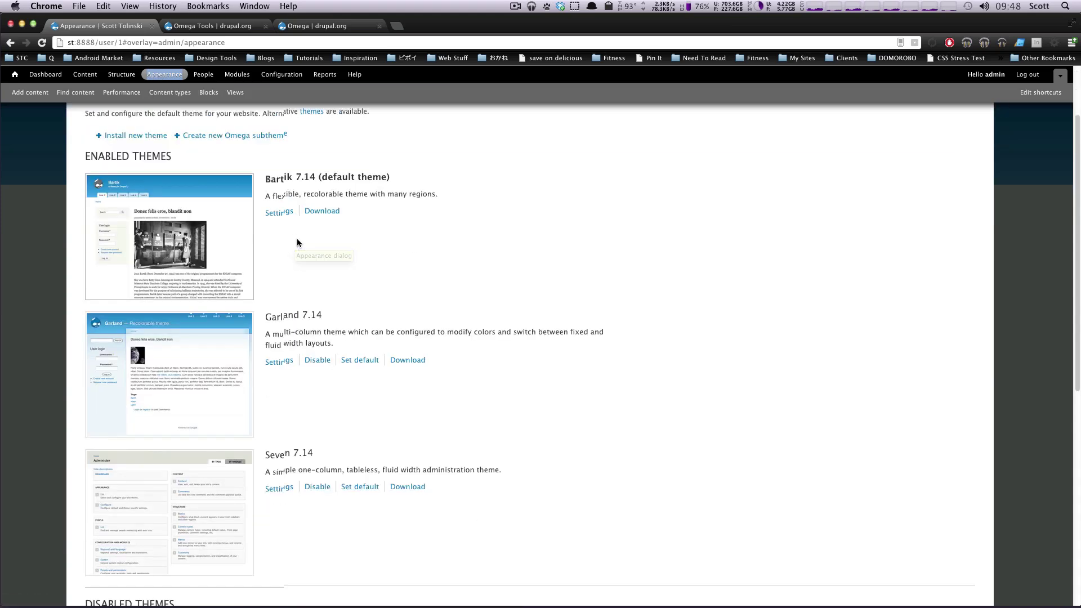
pyautogui.scroll(-10, 298, 243)
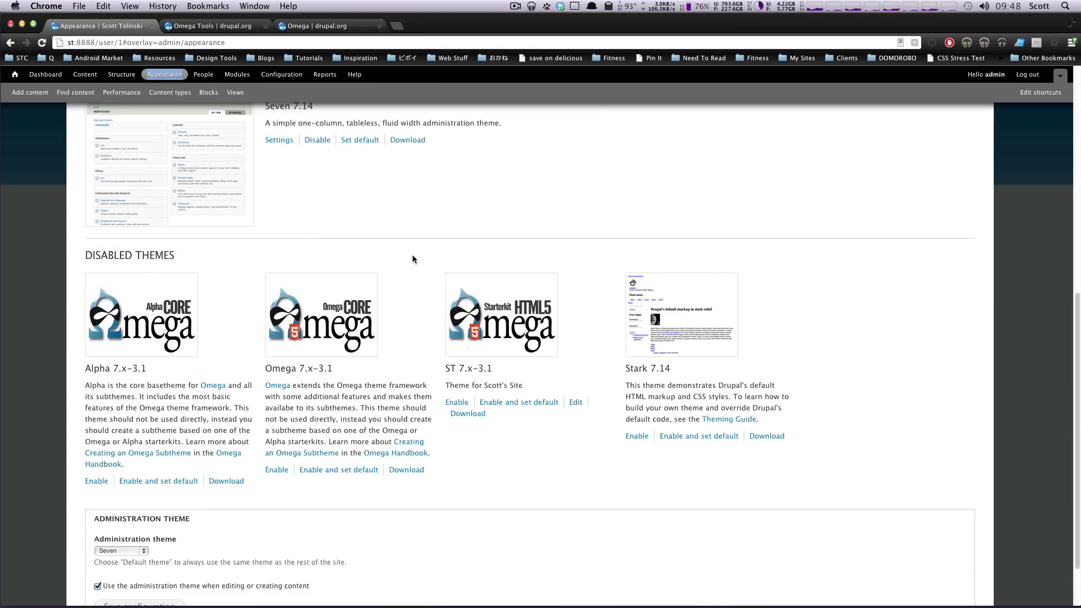
# Highlight the ST, Omega 7.x-3.1 and Alpha 7.x-3.1 entries among the disabled themes.
pyautogui.moveTo(488, 368)
pyautogui.mouseDown()
pyautogui.moveTo(267, 366)
pyautogui.moveTo(505, 371)
pyautogui.mouseUp()
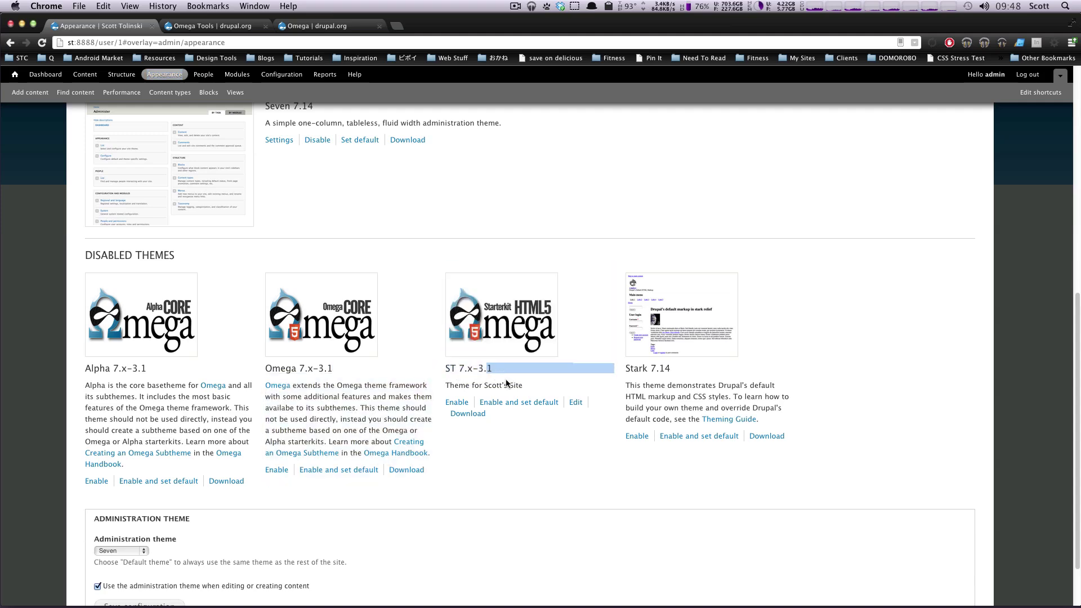
pyautogui.moveTo(433, 268); pyautogui.dragTo(515, 339)
pyautogui.click(433, 271)
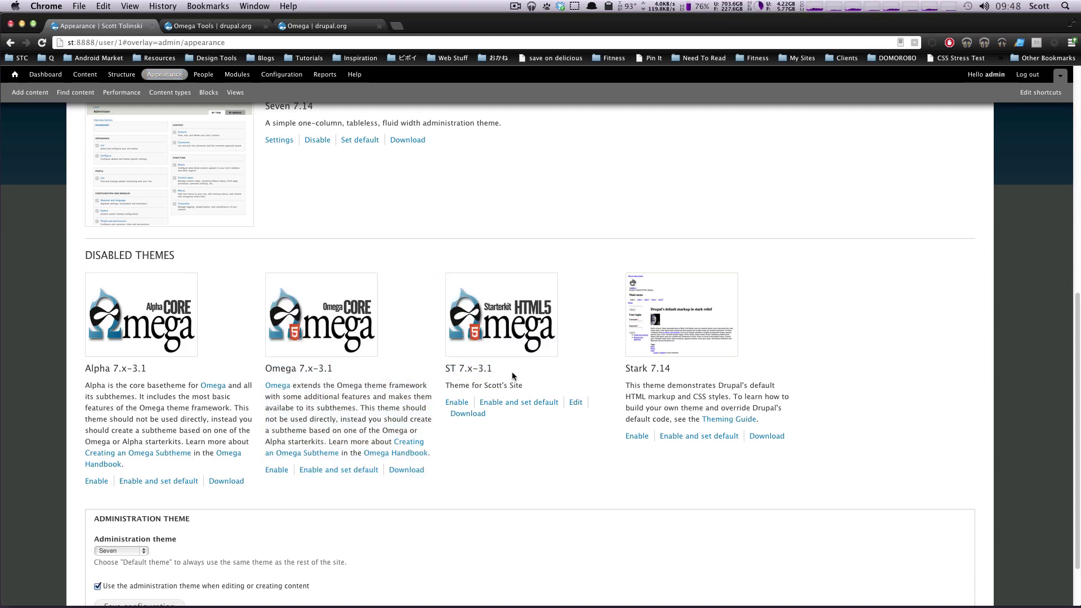
pyautogui.tripleClick(104, 371)
pyautogui.tripleClick(277, 367)
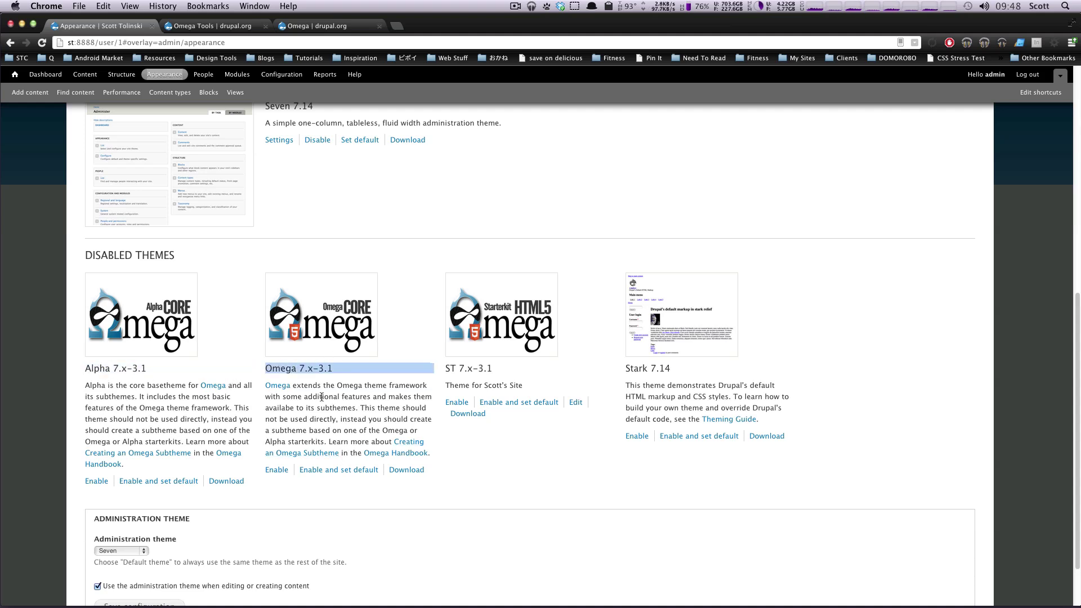
pyautogui.moveTo(170, 407); pyautogui.dragTo(207, 430)
pyautogui.click(237, 426)
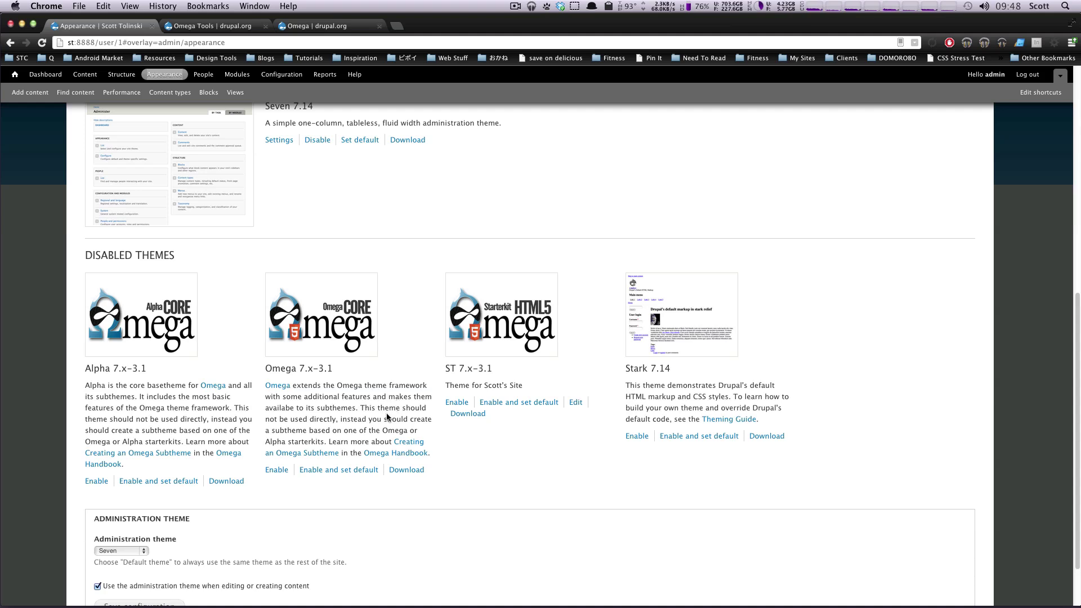
pyautogui.click(287, 26)
pyautogui.moveTo(336, 303); pyautogui.dragTo(404, 400)
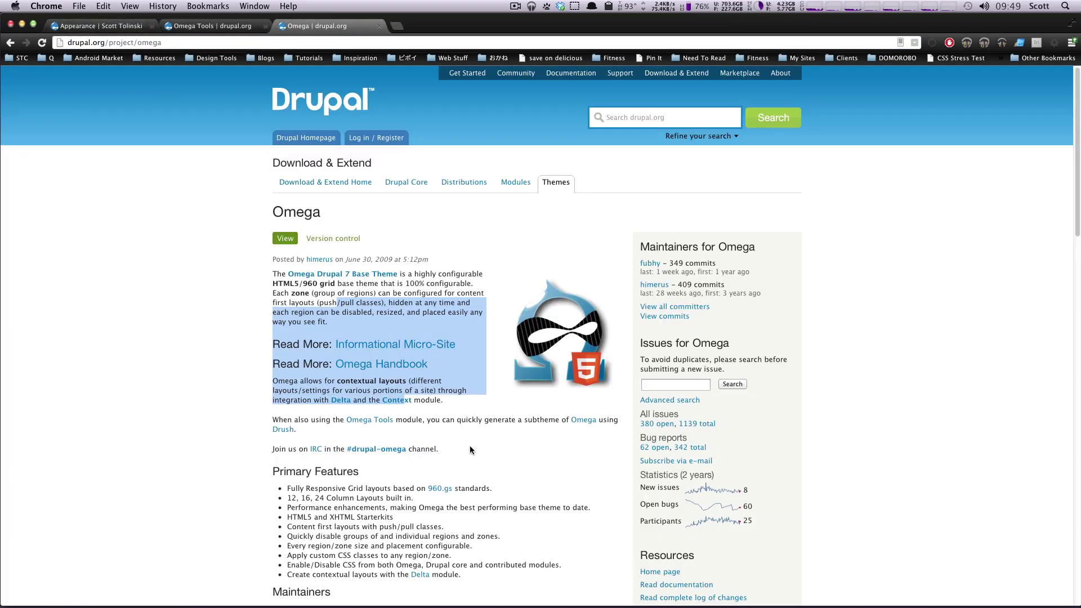
pyautogui.click(81, 23)
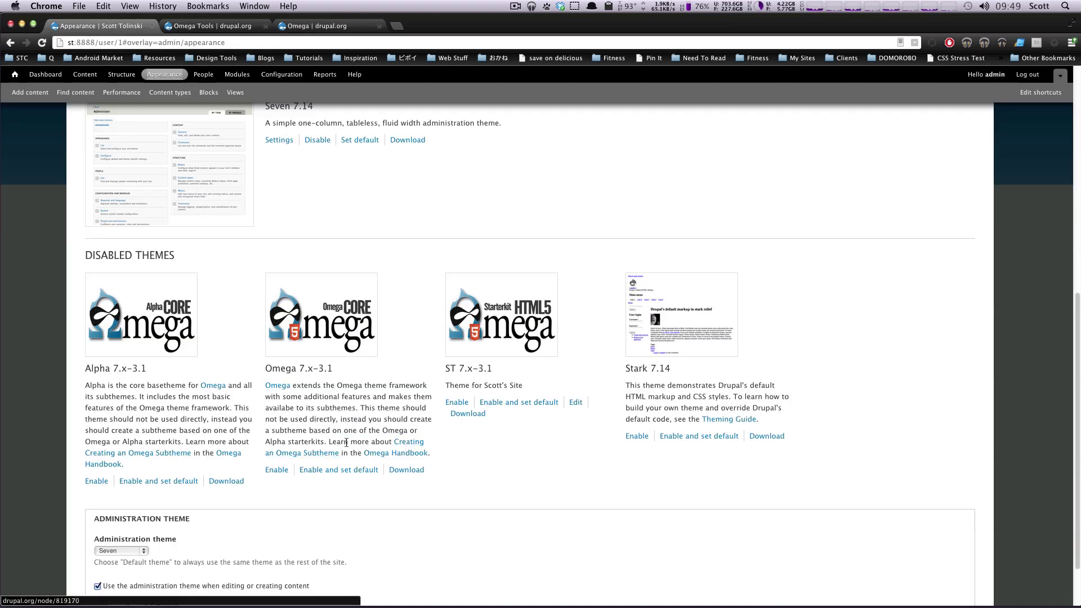
# Enable Omega 7.x-3.1 from the Disabled Themes list and review its entry.
pyautogui.click(274, 473)
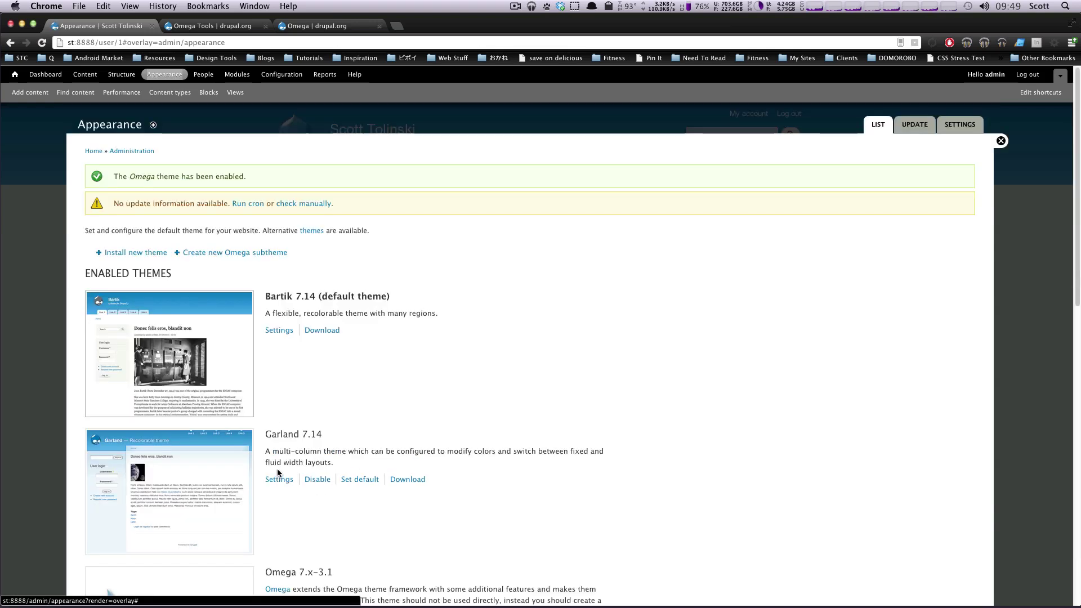
pyautogui.scroll(-7, 277, 458)
pyautogui.moveTo(292, 204); pyautogui.dragTo(414, 229)
pyautogui.scroll(7, 399, 259)
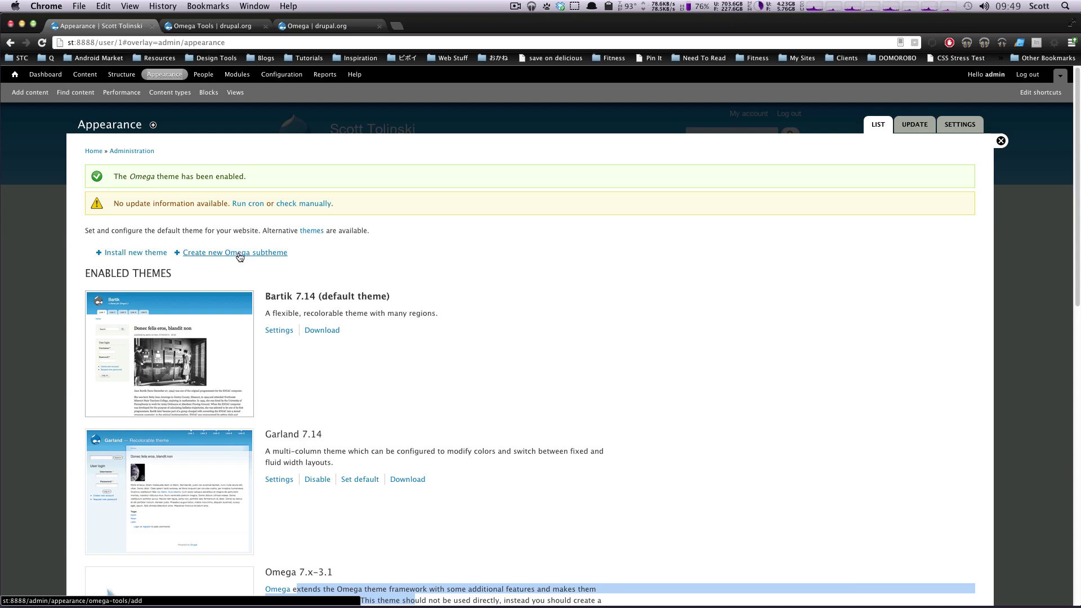
# Start a new Omega subtheme from the Appearance page and focus its Name field.
pyautogui.click(238, 254)
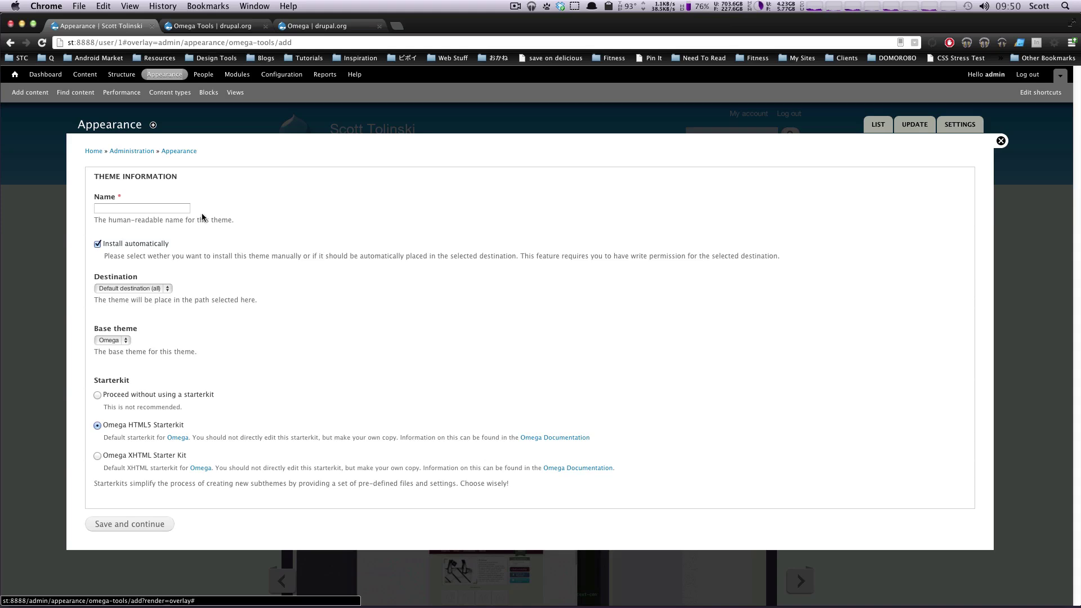
pyautogui.click(169, 208)
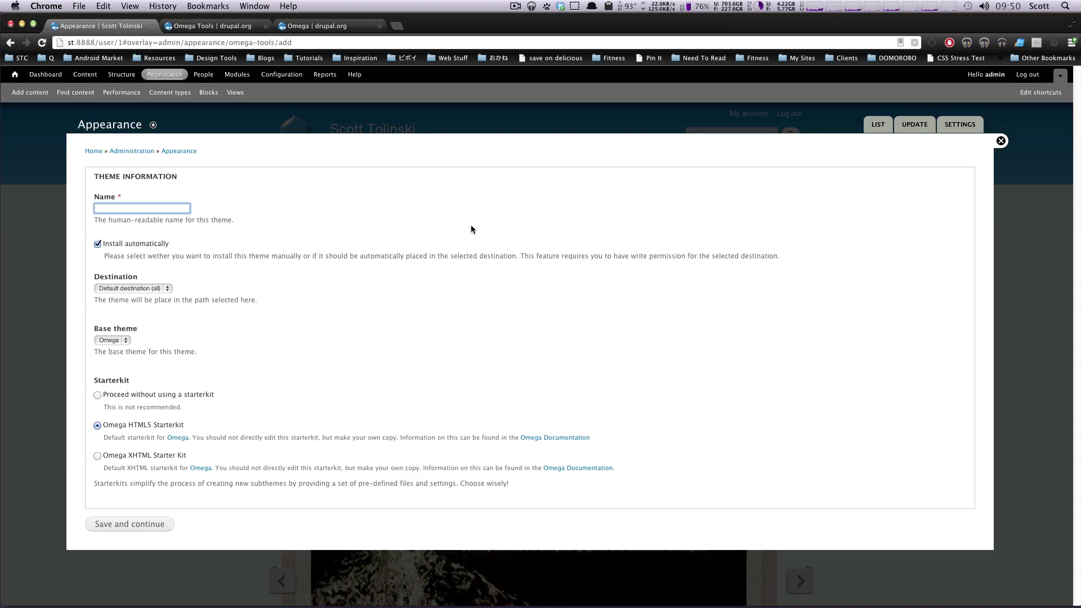
pyautogui.moveTo(180, 220); pyautogui.dragTo(173, 218)
pyautogui.click(162, 209)
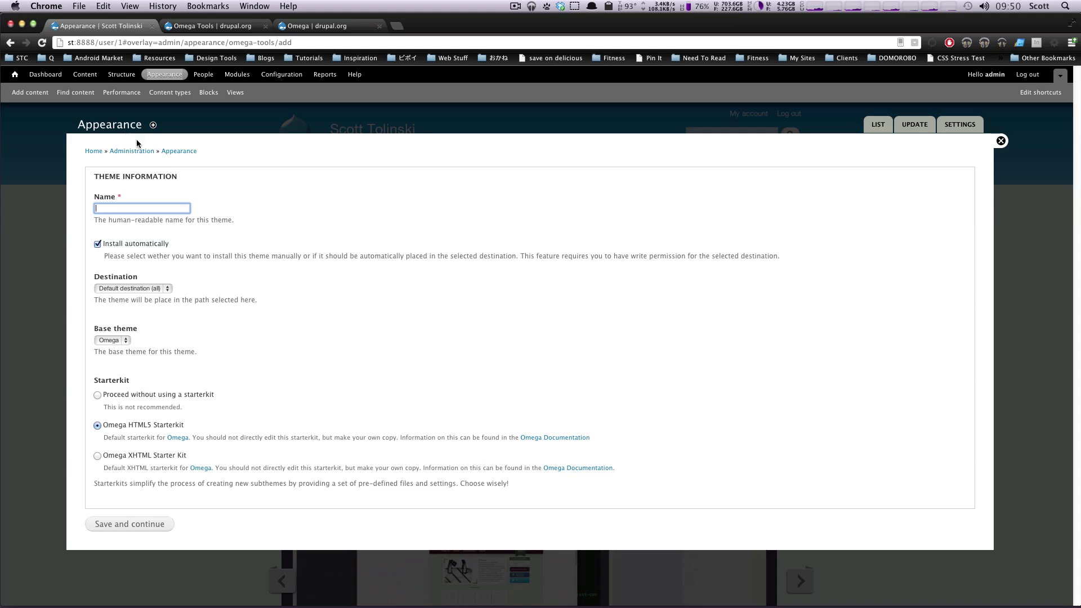
# Enter 'Level Up Theme' as the new subtheme's name.
pyautogui.click(140, 208)
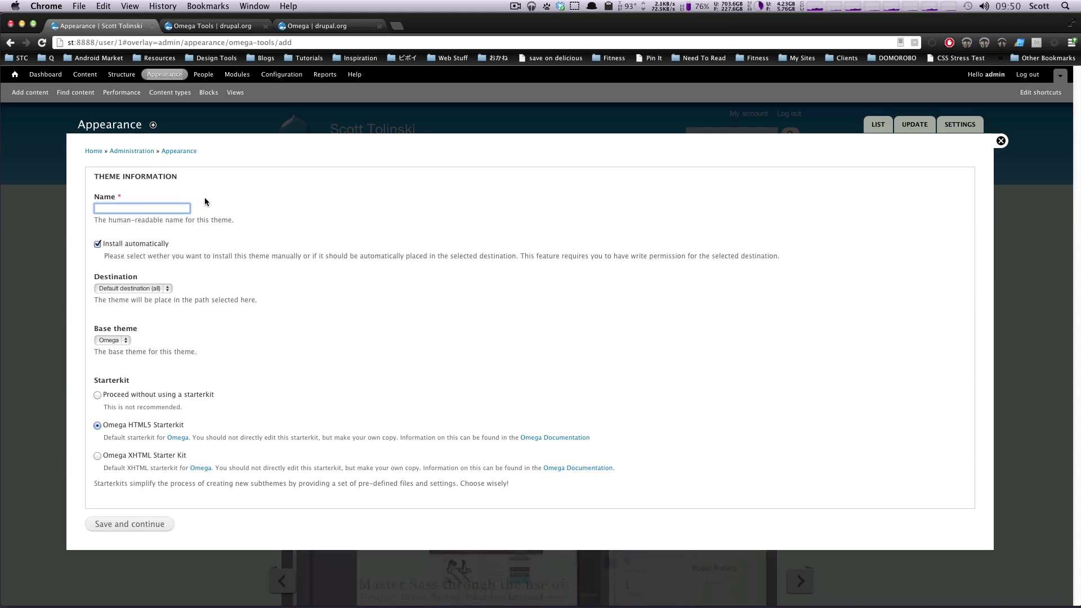
pyautogui.write('LEV')
pyautogui.press('BackSpace')
pyautogui.write('vel Up Theme')
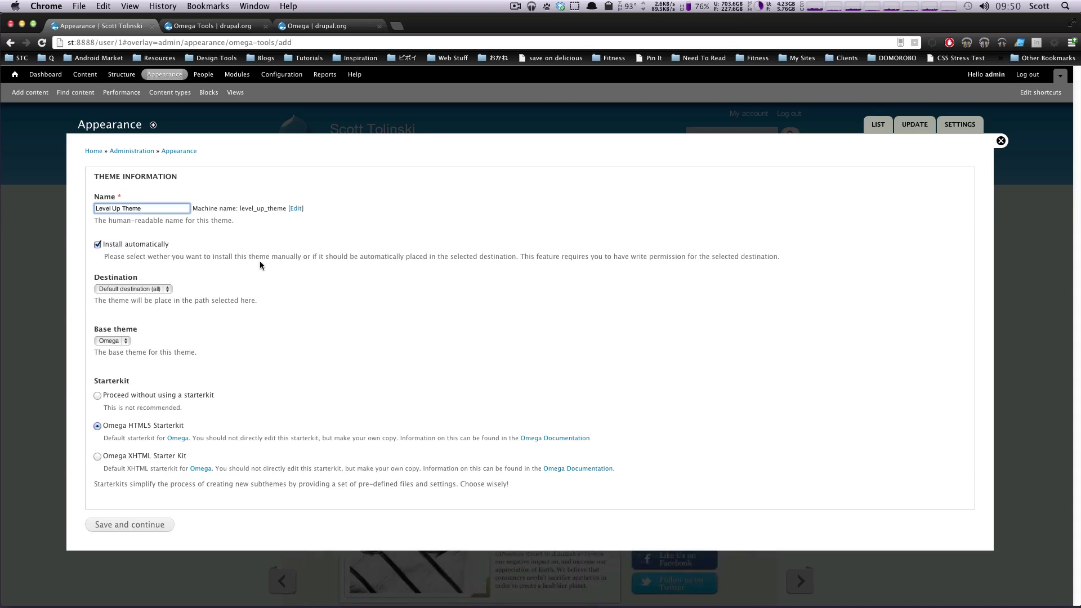
pyautogui.moveTo(135, 257); pyautogui.dragTo(460, 254)
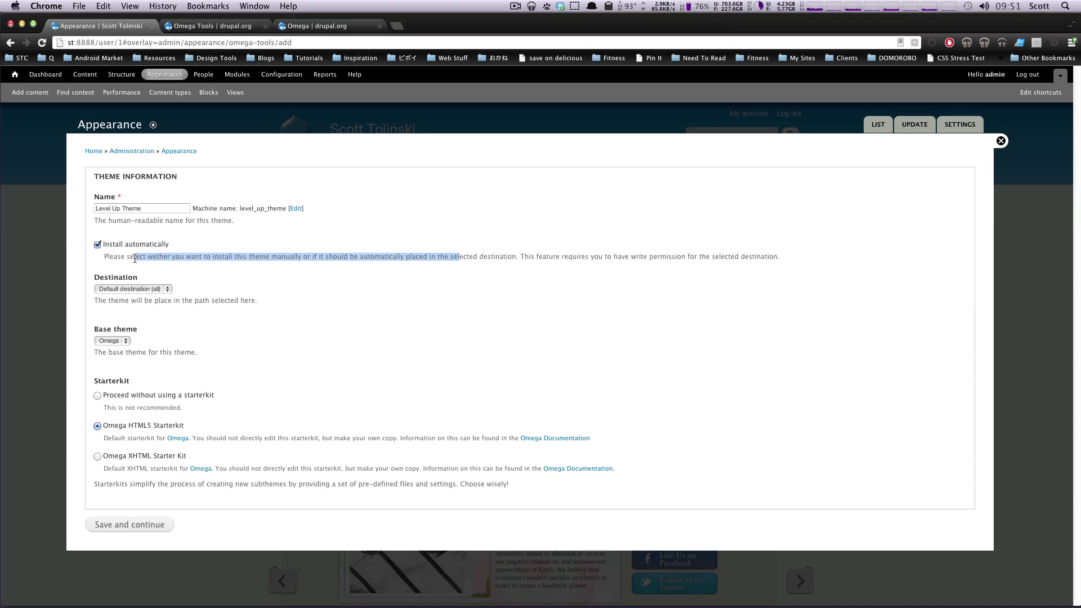
# Keep Default destination (all) and confirm Omega as the base theme.
pyautogui.click(117, 291)
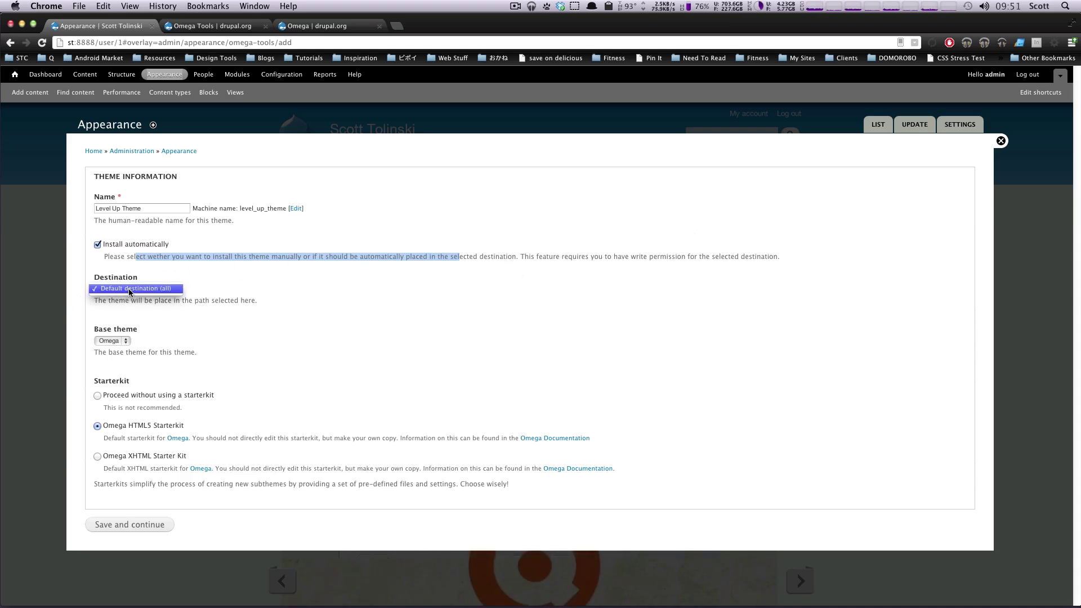
pyautogui.click(153, 288)
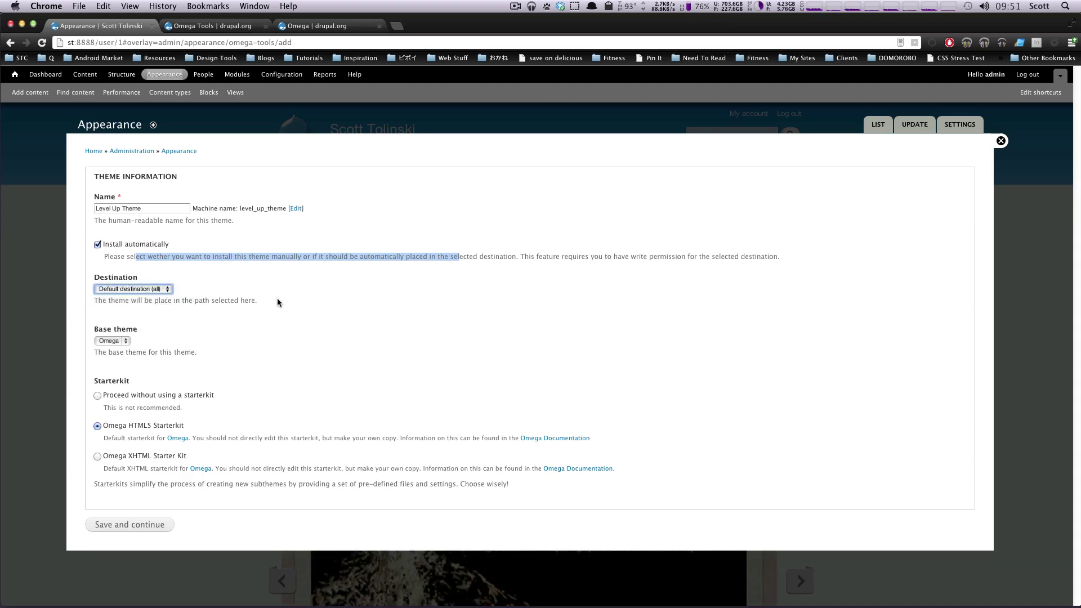
pyautogui.click(120, 341)
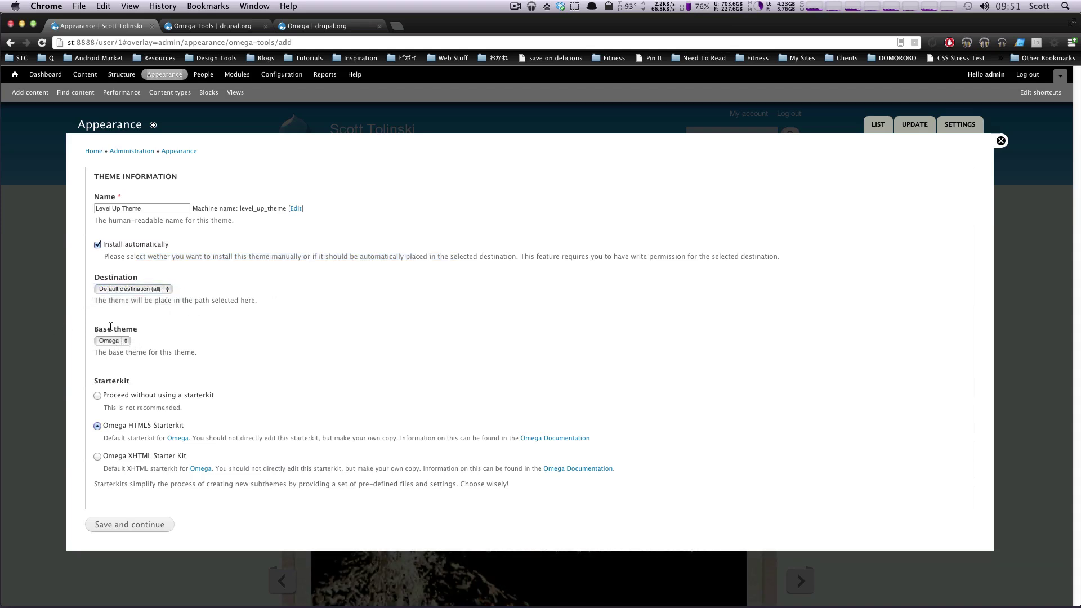
pyautogui.click(117, 341)
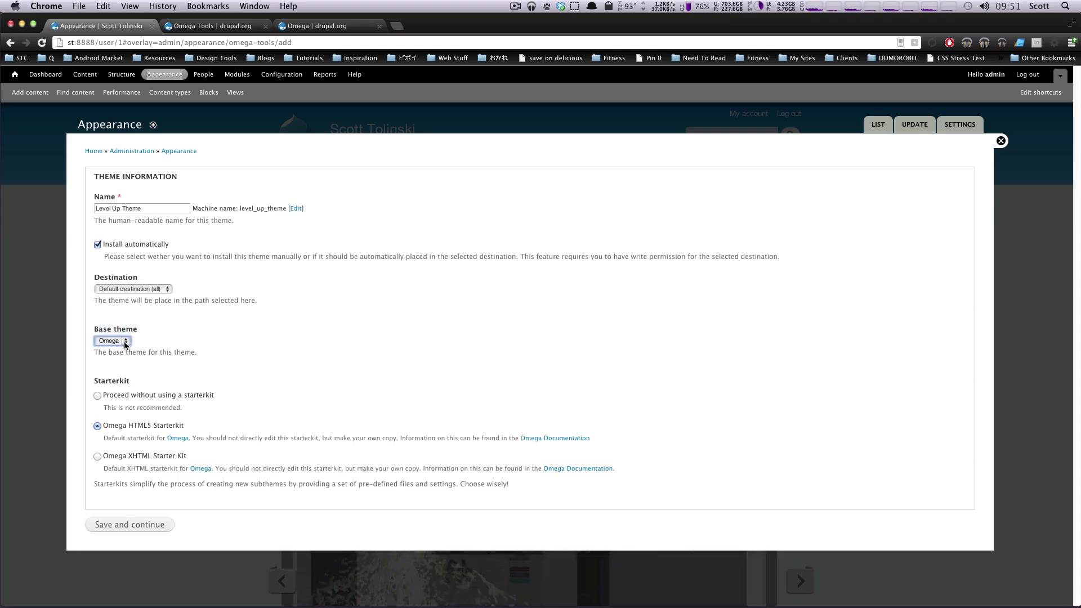
pyautogui.click(125, 345)
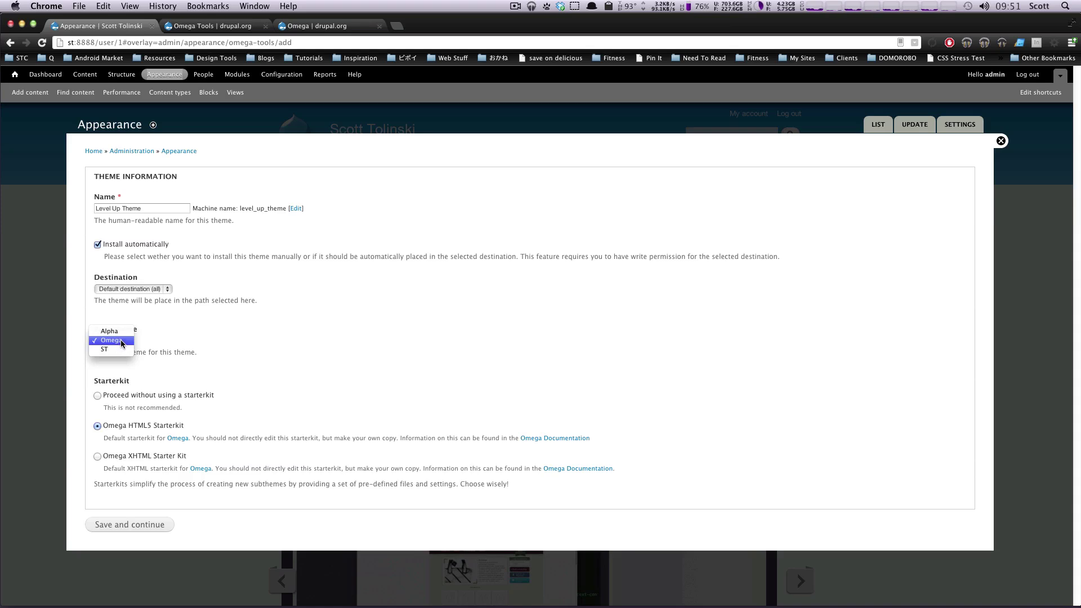
pyautogui.click(121, 341)
pyautogui.click(122, 340)
pyautogui.click(118, 341)
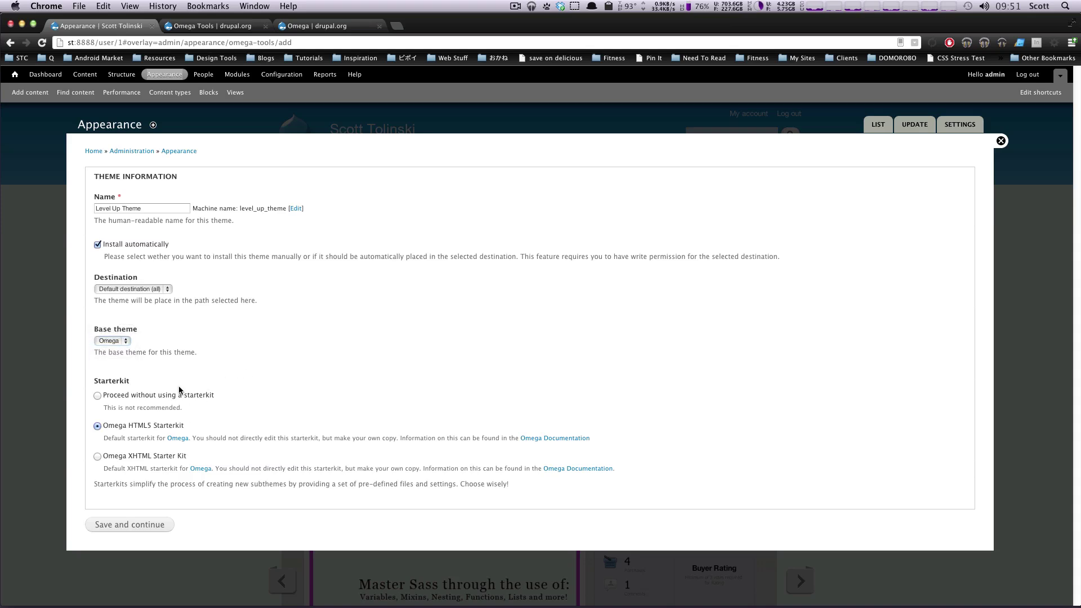
pyautogui.doubleClick(113, 381)
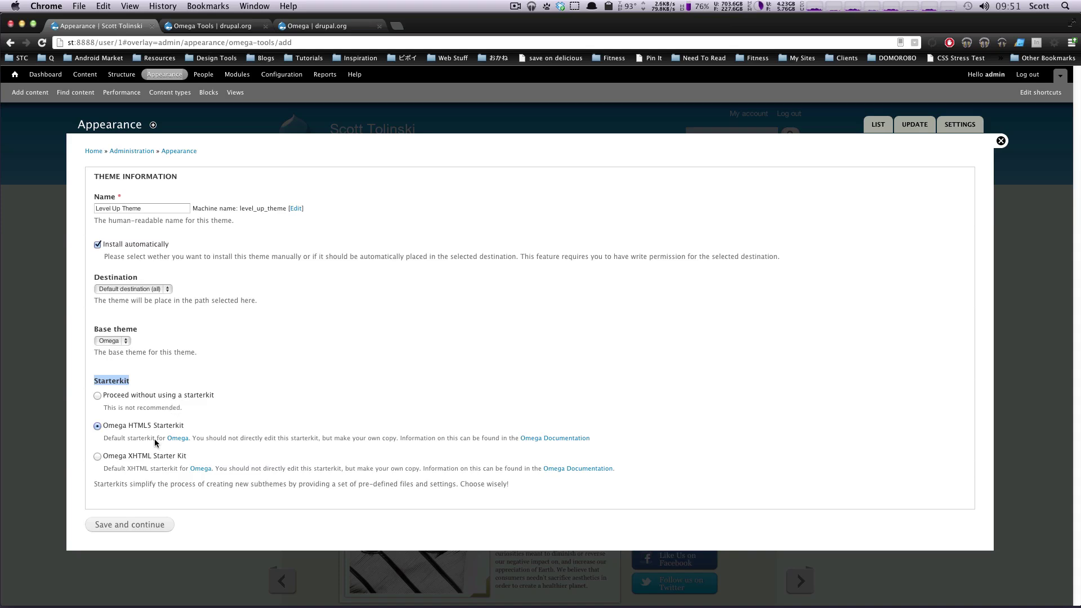
pyautogui.doubleClick(140, 425)
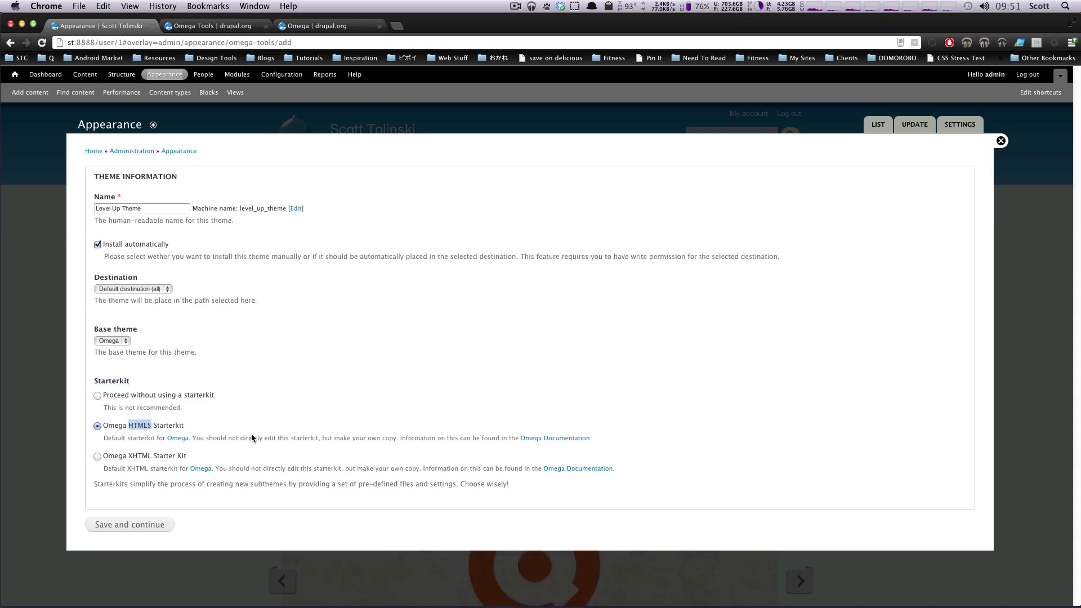
pyautogui.moveTo(253, 438); pyautogui.dragTo(476, 438)
pyautogui.click(425, 416)
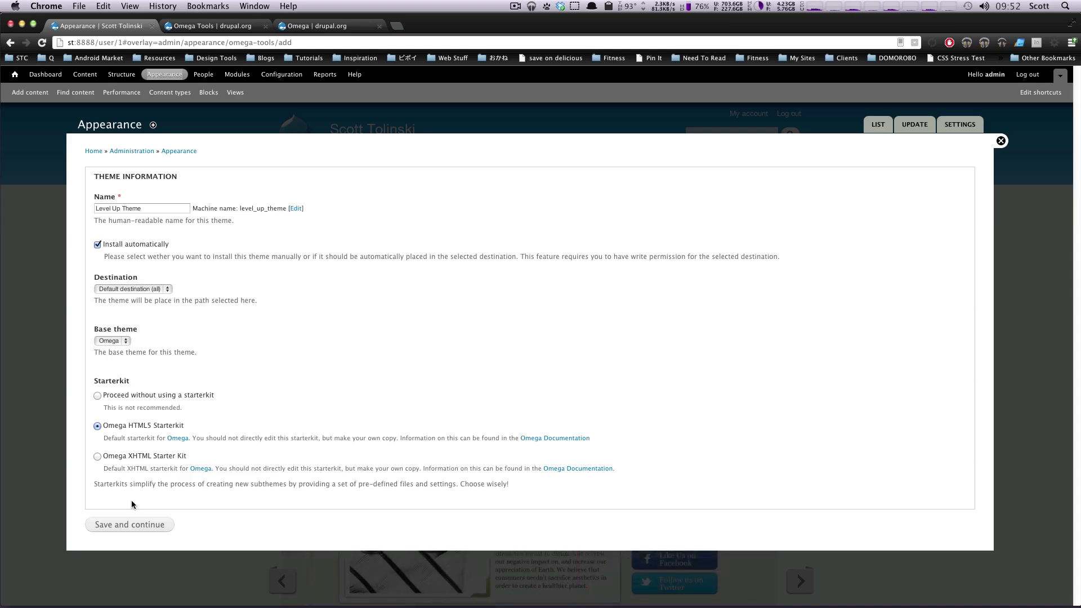
# Save the subtheme and give it the description 'The theme for Level Up Tuts'.
pyautogui.click(155, 525)
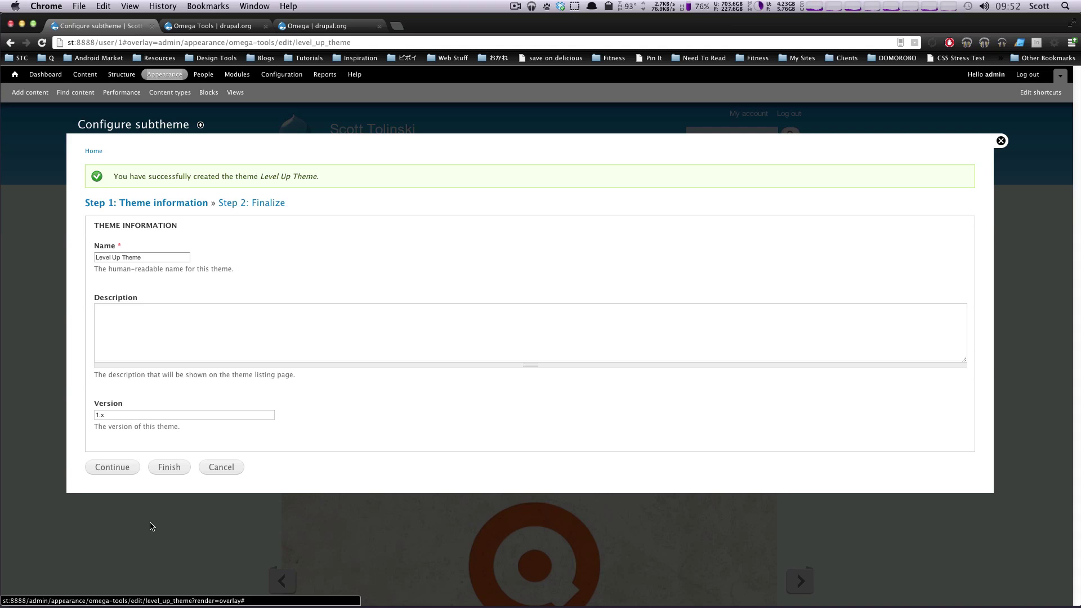
pyautogui.moveTo(176, 176); pyautogui.dragTo(347, 186)
pyautogui.click(218, 313)
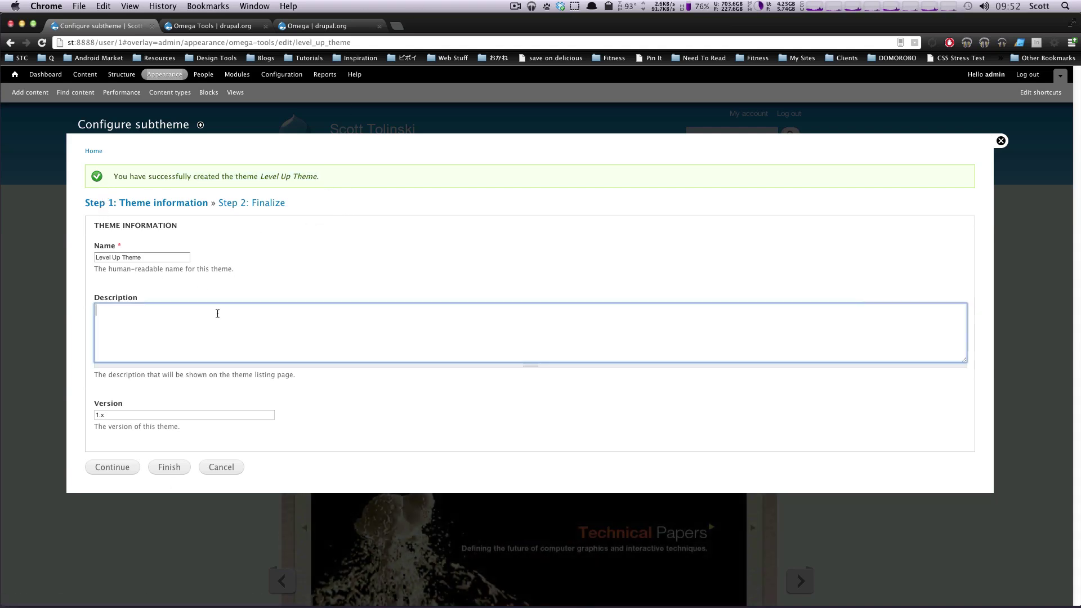
pyautogui.write('The theme for Level Up Tuts')
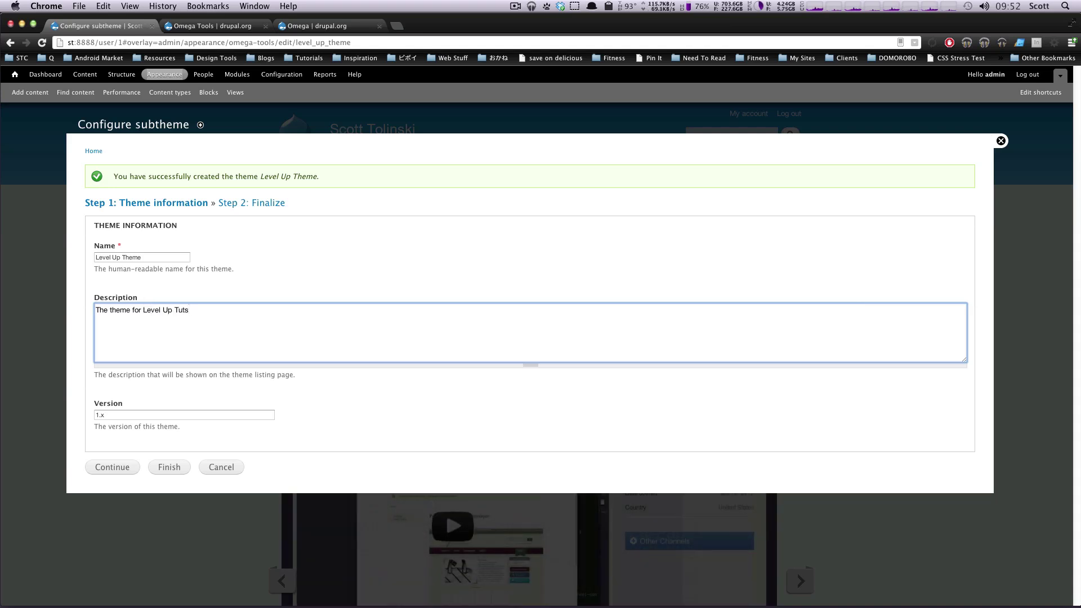
pyautogui.press('Tab')
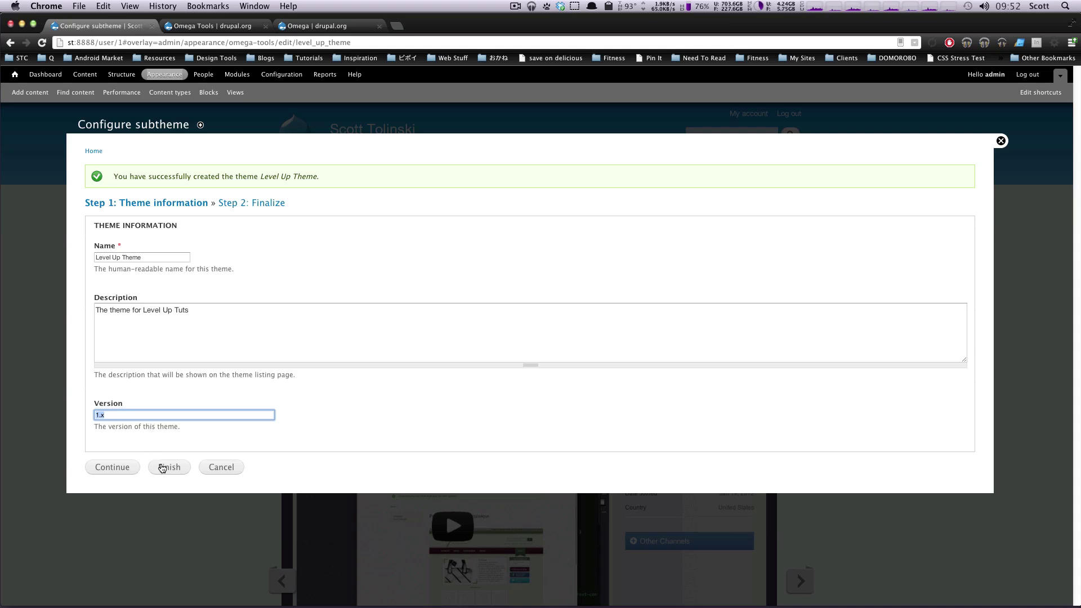
# Continue to the Finalize step, expand Advanced configuration and tick Enabled for Level Up Theme.
pyautogui.click(128, 467)
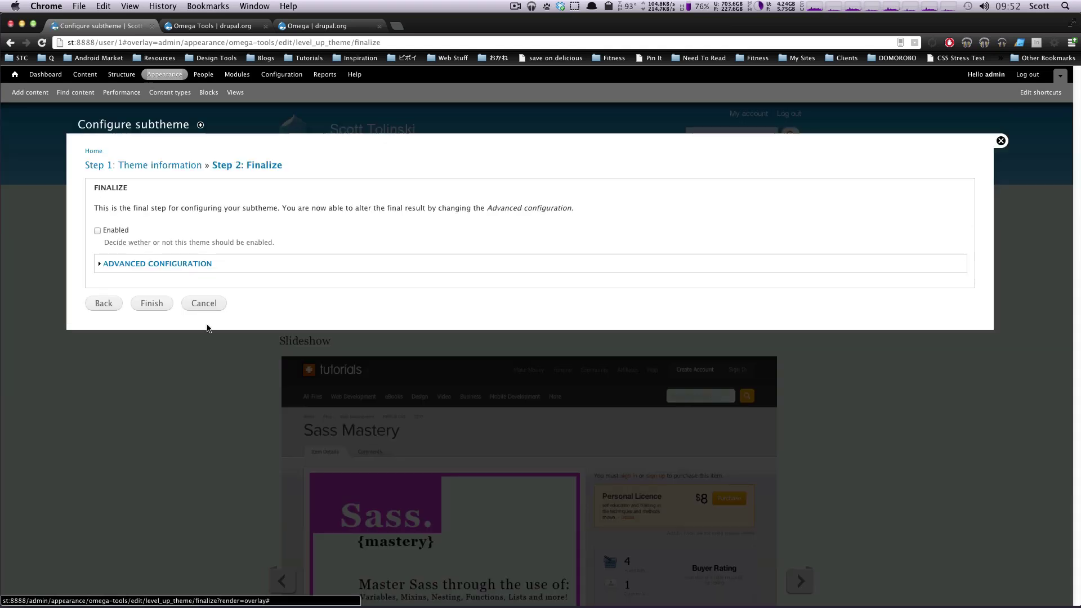
pyautogui.moveTo(103, 209); pyautogui.dragTo(408, 208)
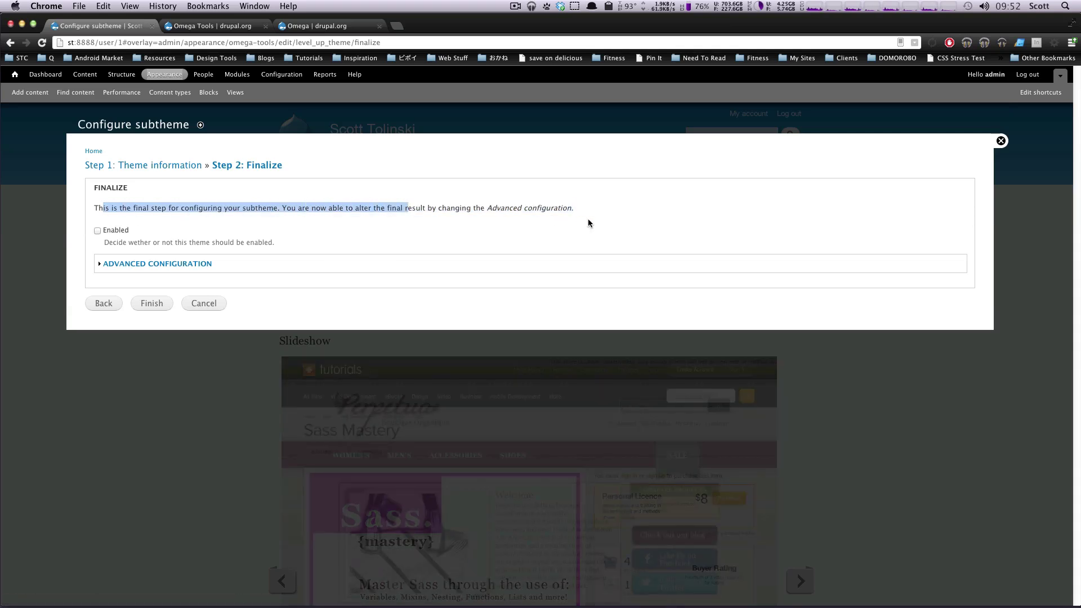
pyautogui.click(191, 255)
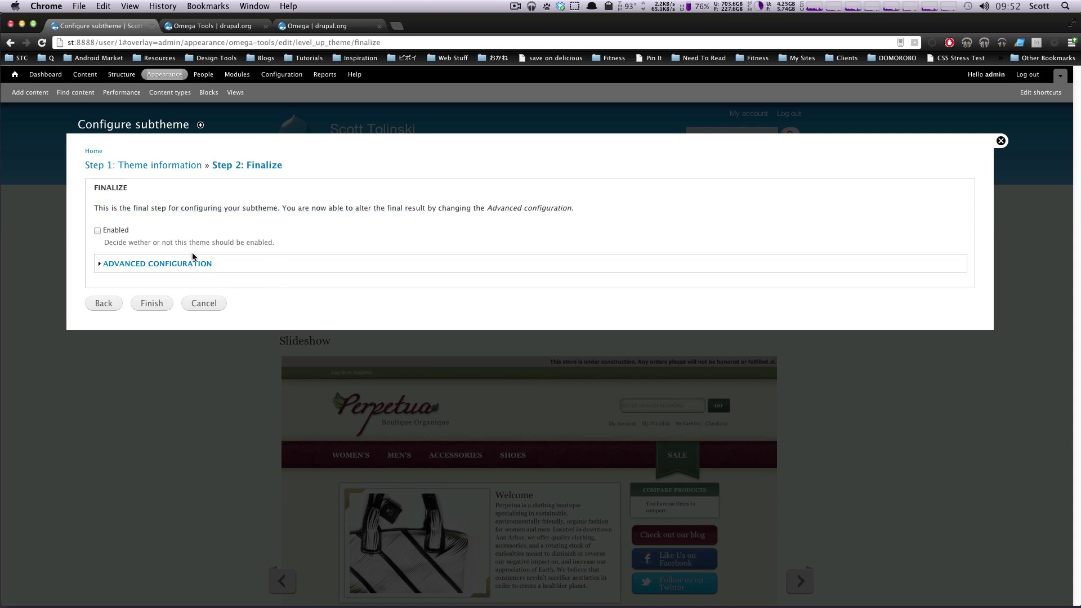
pyautogui.click(192, 263)
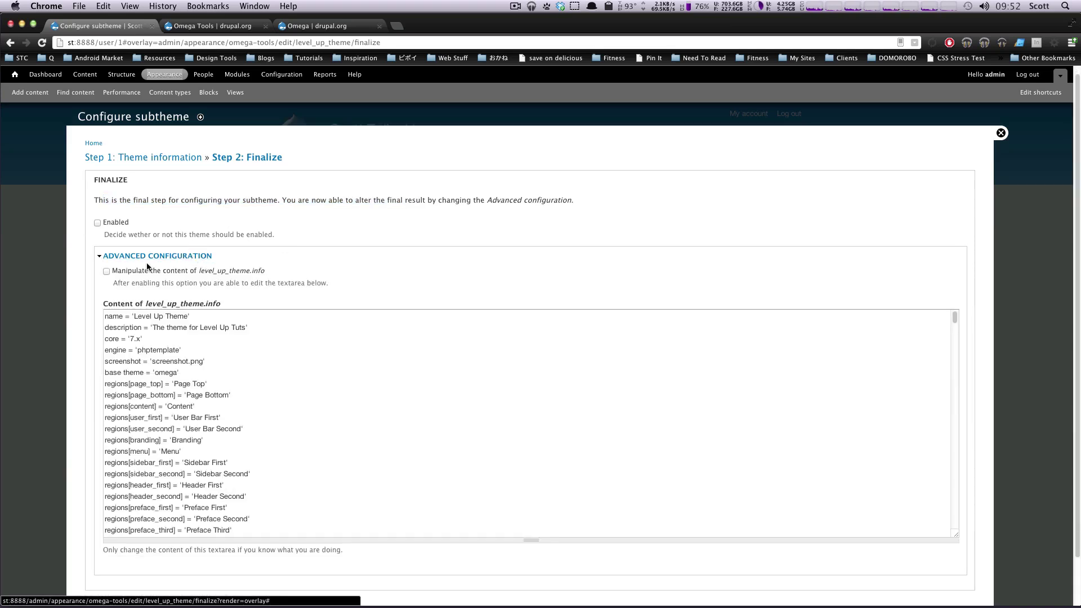
pyautogui.click(94, 222)
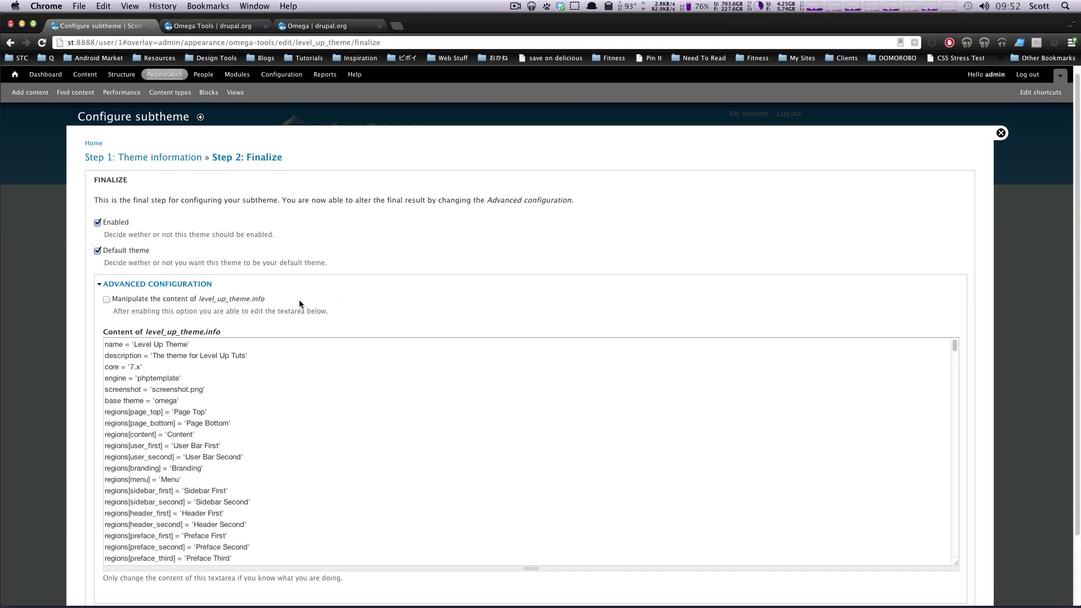
pyautogui.scroll(-1, 241, 297)
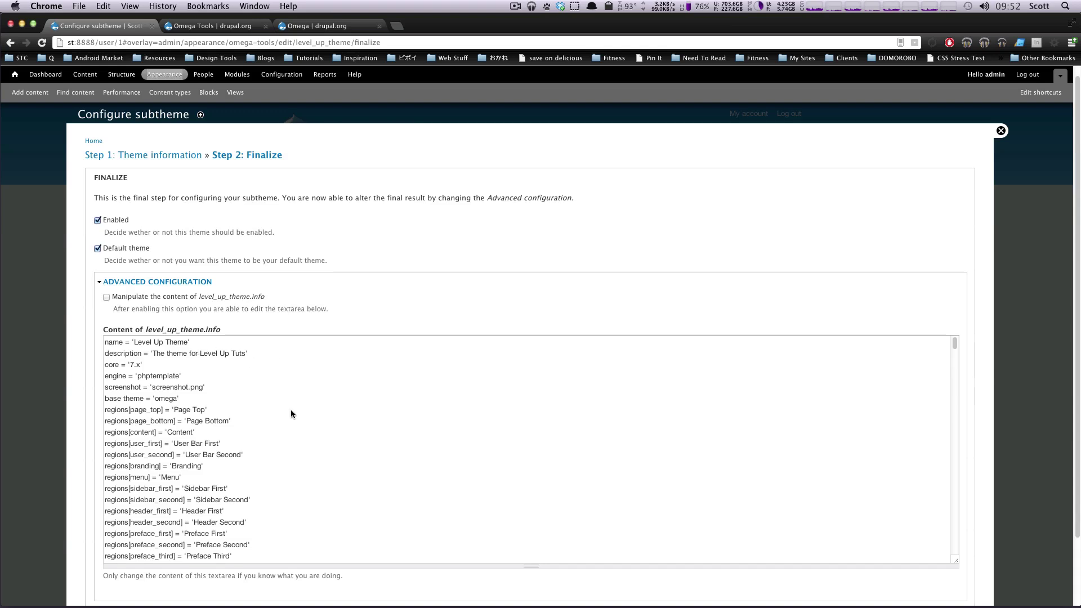
pyautogui.scroll(-1, 293, 417)
pyautogui.scroll(3, 215, 373)
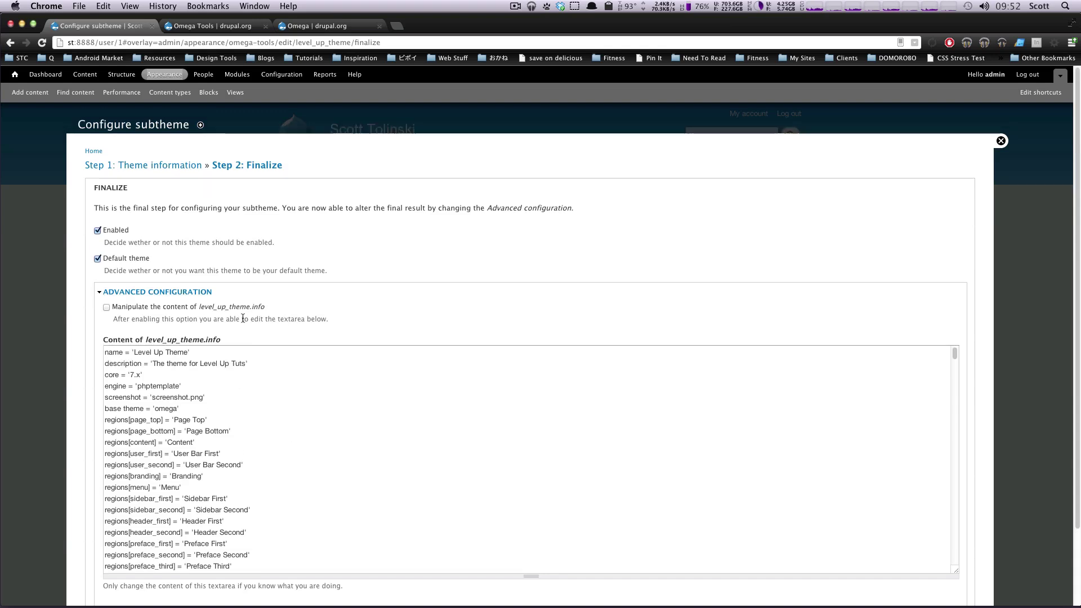
pyautogui.moveTo(213, 306); pyautogui.dragTo(272, 306)
pyautogui.click(272, 322)
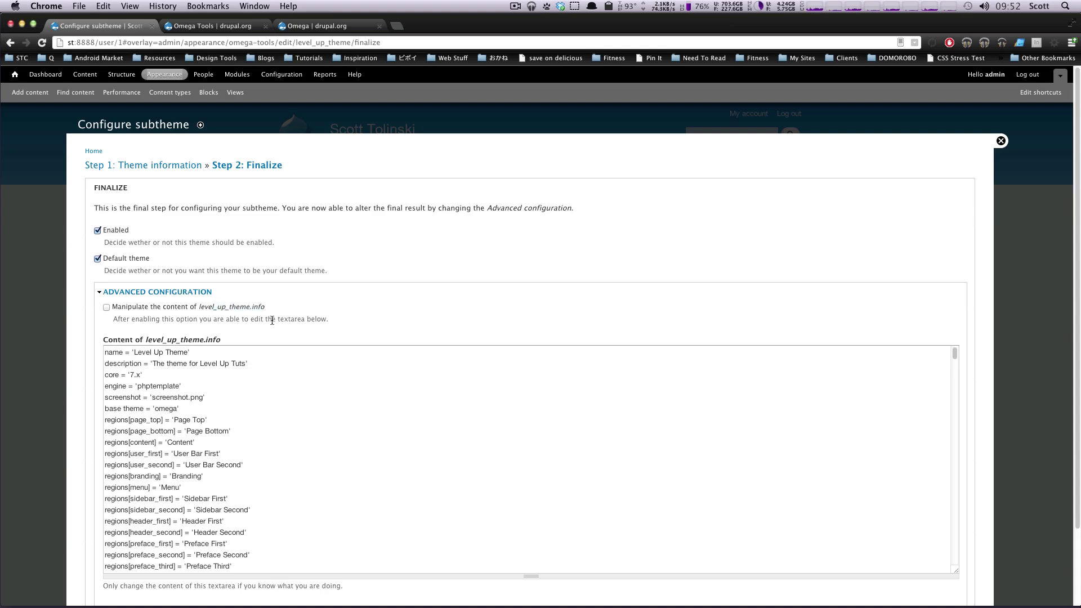
pyautogui.scroll(-15, 272, 417)
pyautogui.scroll(-5, 273, 417)
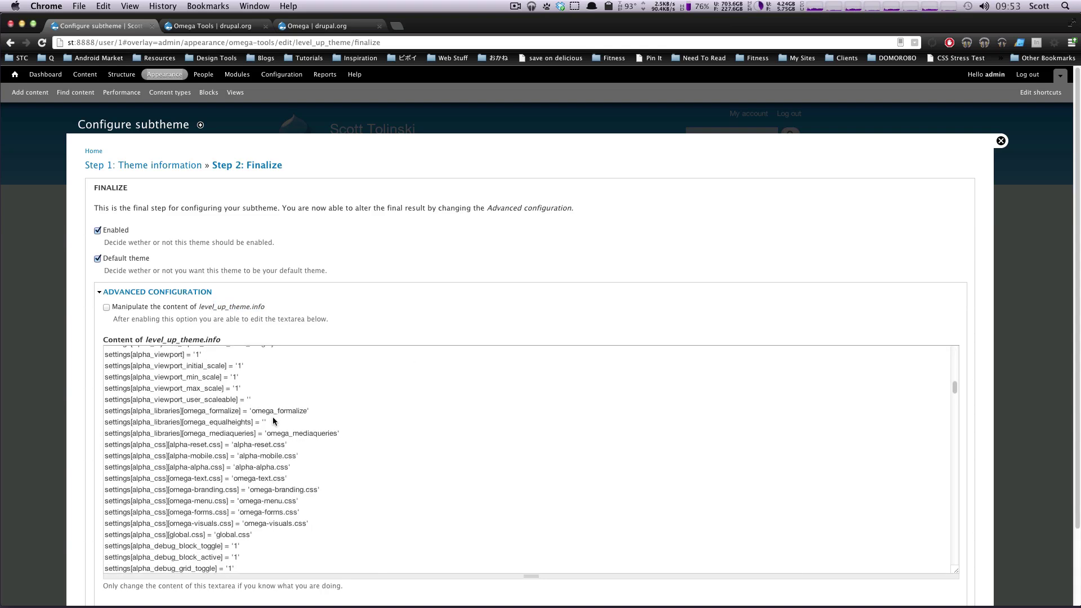
pyautogui.scroll(10, 272, 418)
pyautogui.scroll(5, 270, 421)
pyautogui.scroll(-2, 271, 420)
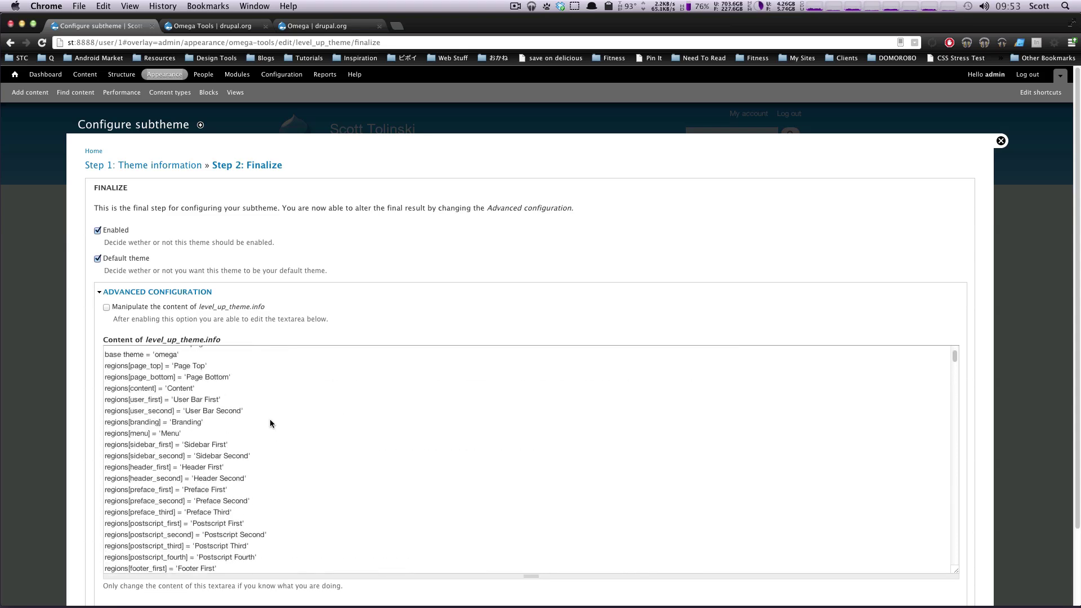
pyautogui.scroll(2, 271, 422)
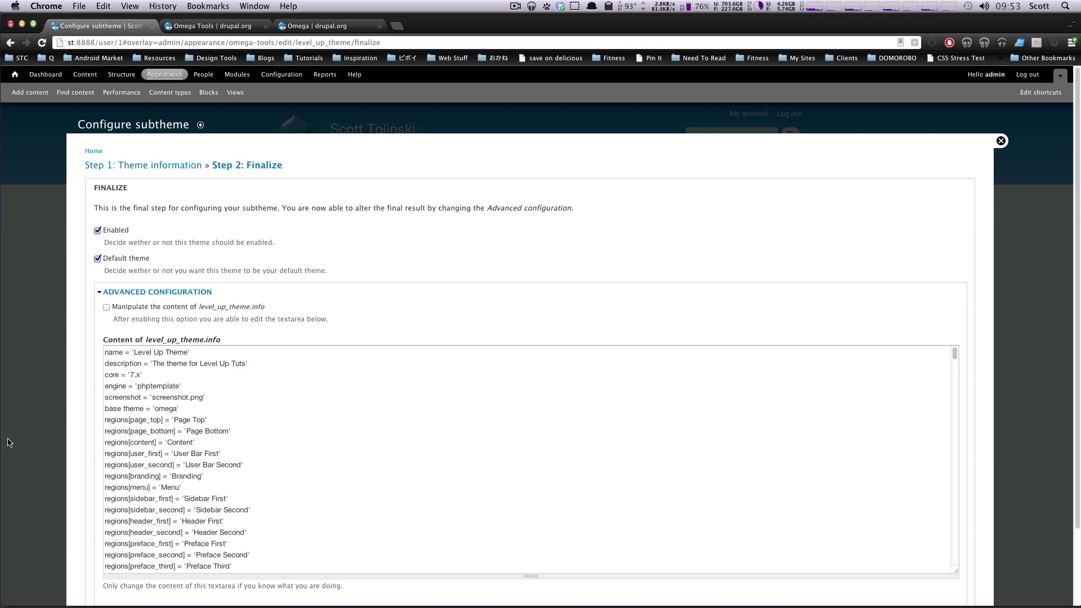
pyautogui.moveTo(140, 397); pyautogui.dragTo(212, 510)
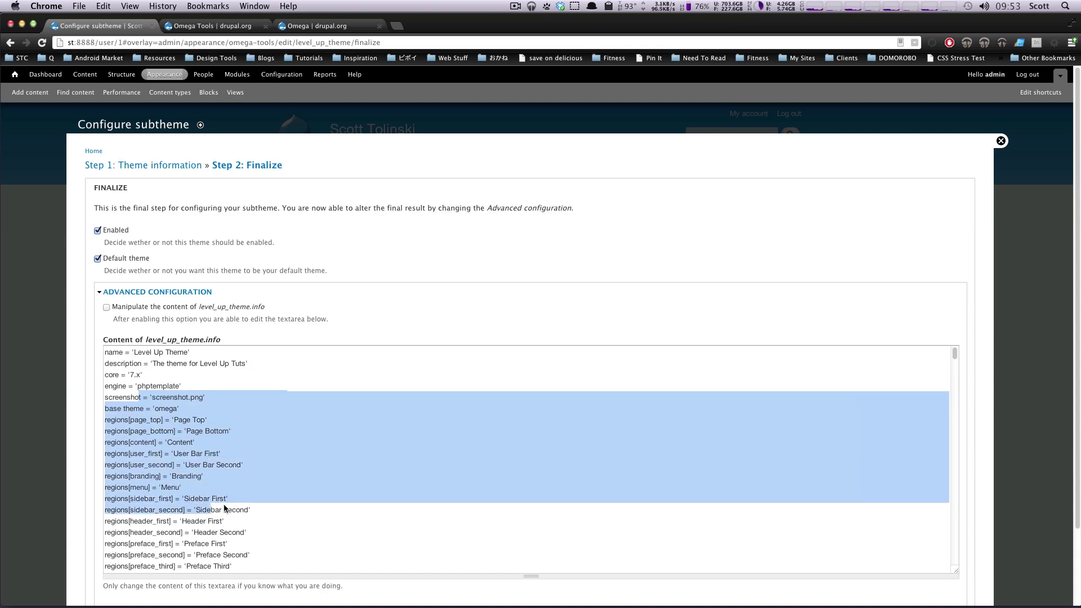
pyautogui.click(229, 505)
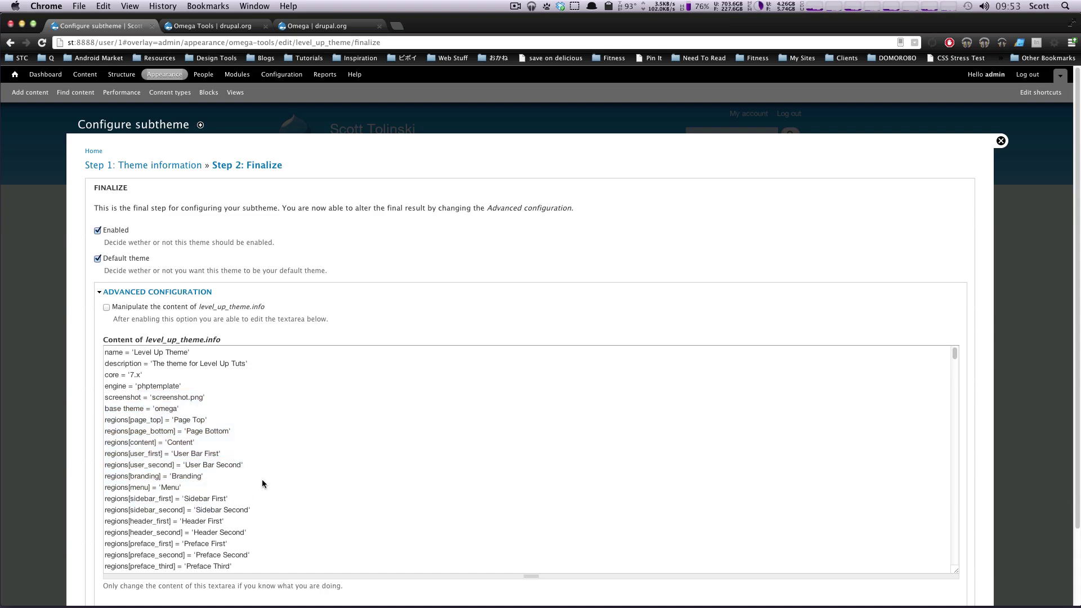
pyautogui.doubleClick(201, 476)
pyautogui.scroll(-5, 251, 475)
pyautogui.scroll(-15, 226, 472)
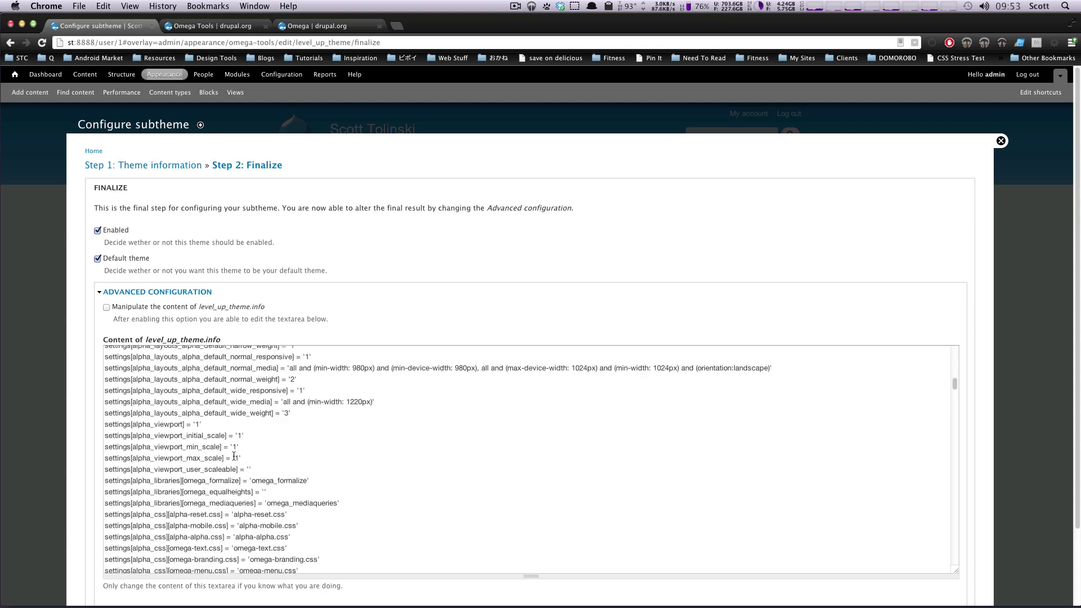
pyautogui.scroll(-13, 233, 456)
pyautogui.scroll(-10, 239, 447)
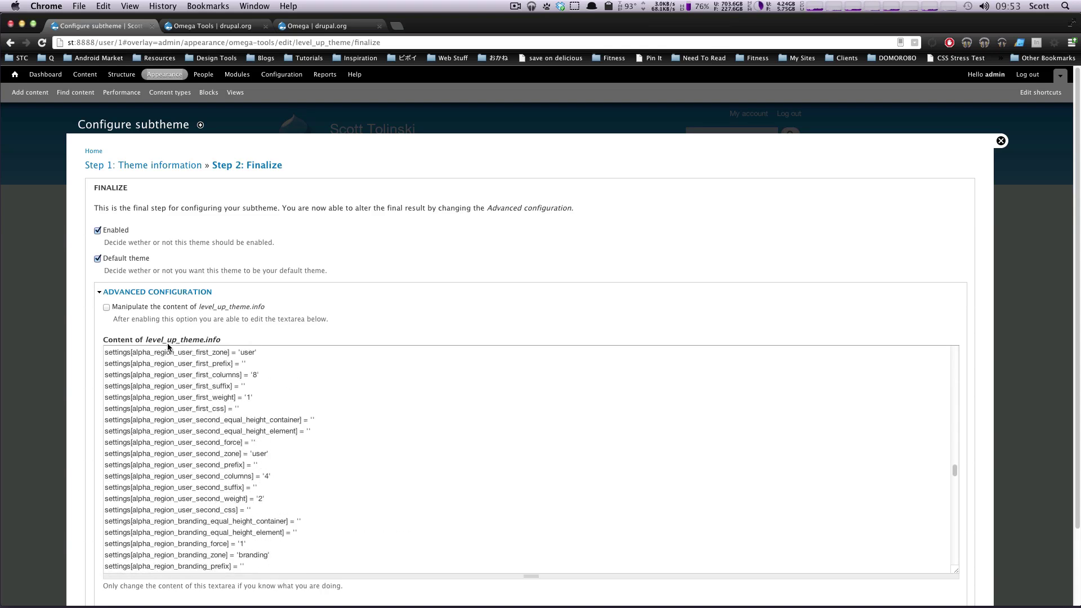
# Collapse Advanced configuration and finish Step 2: Finalize for Level Up Theme.
pyautogui.click(180, 293)
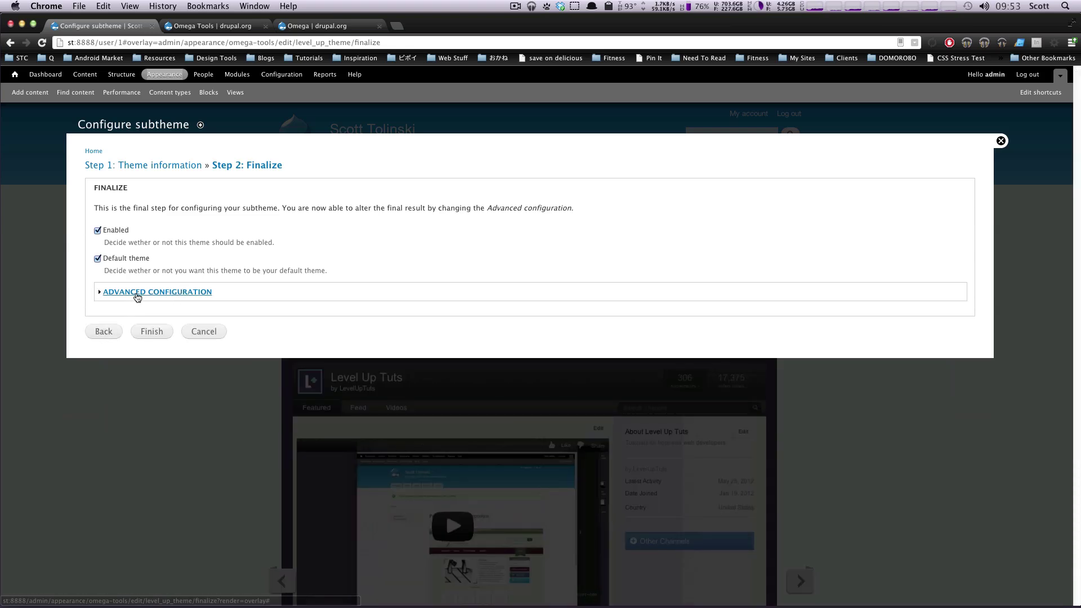
pyautogui.click(106, 293)
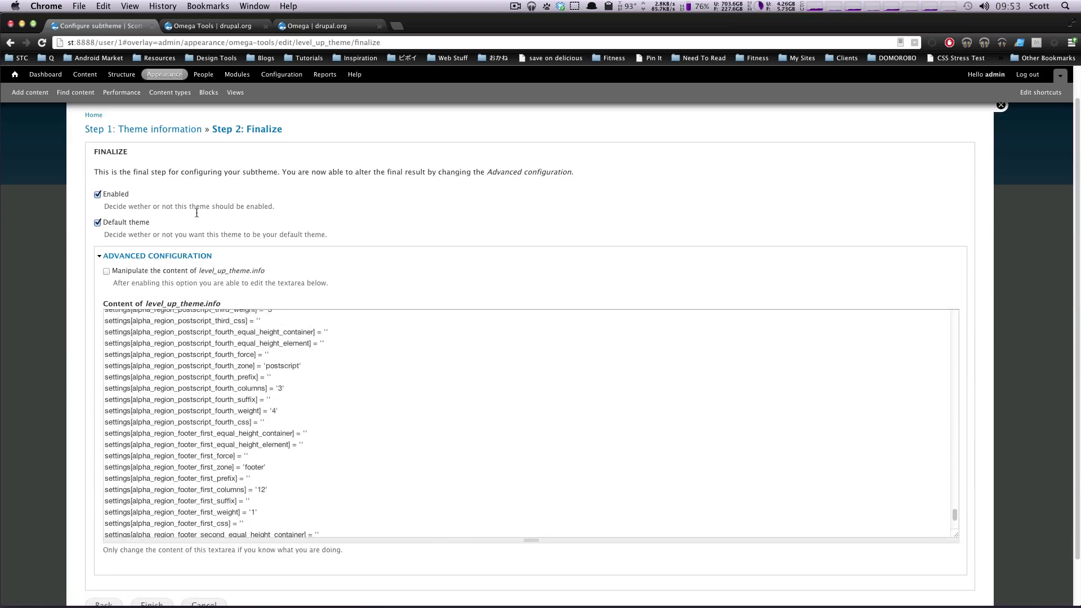
pyautogui.click(169, 255)
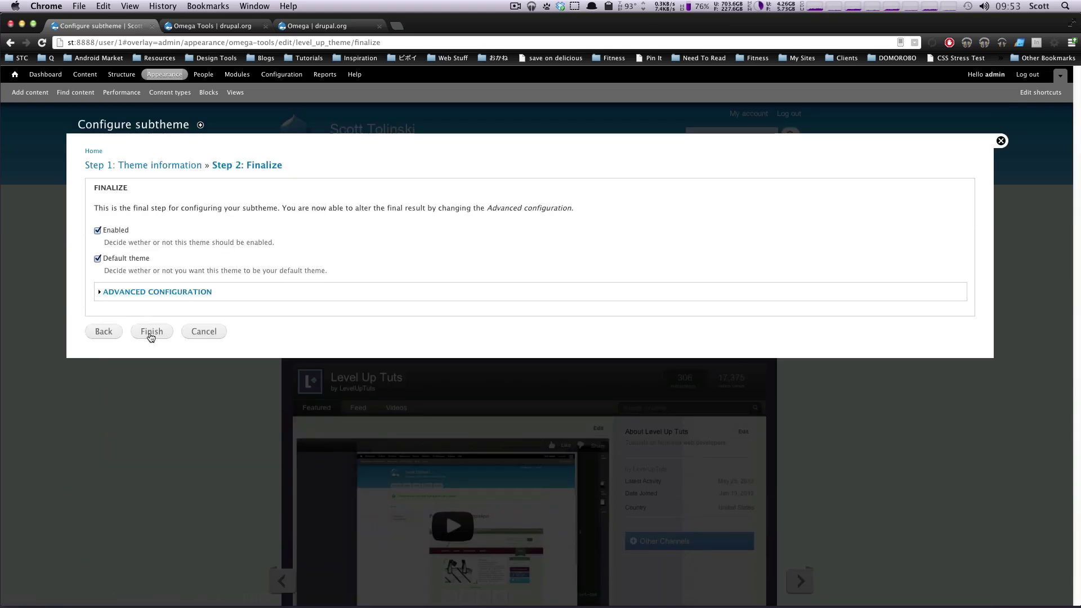
pyautogui.click(150, 332)
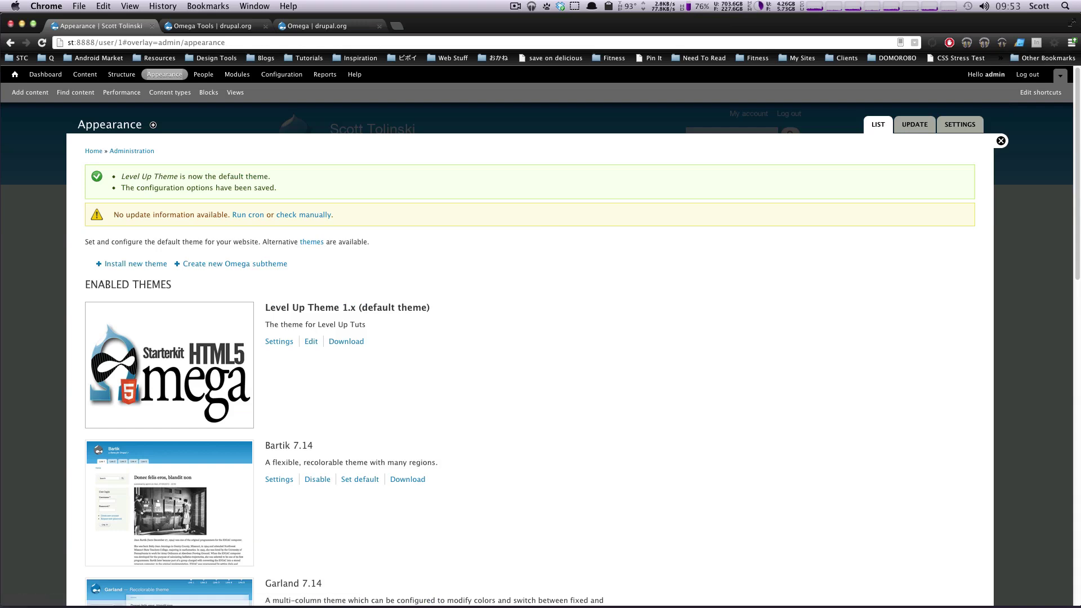
# Close the admin overlay and toggle the Omega grid and region outlines off and back on.
pyautogui.click(1001, 140)
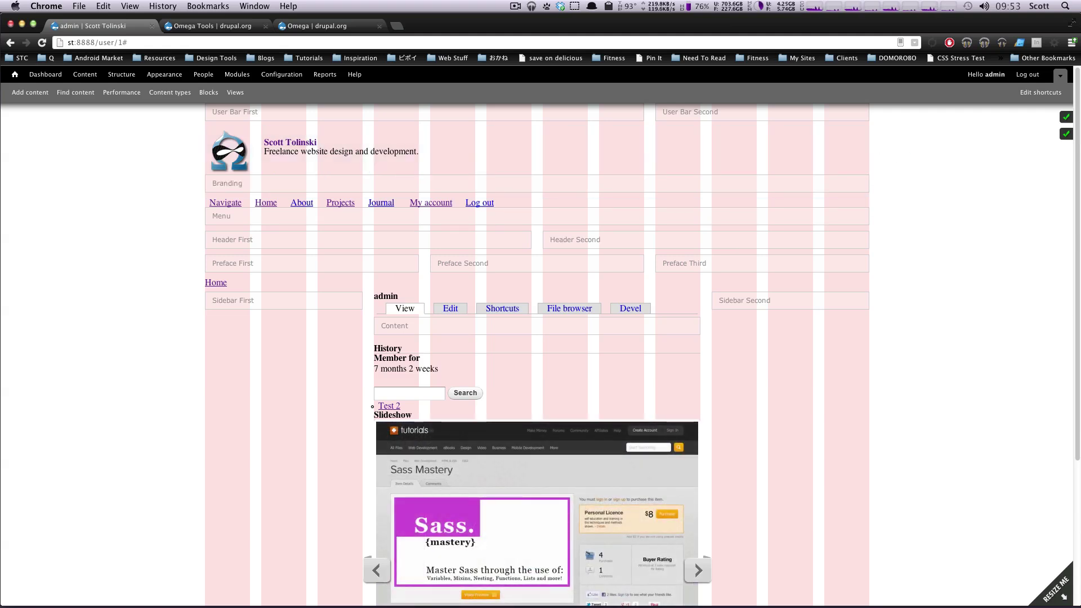
pyautogui.click(1065, 133)
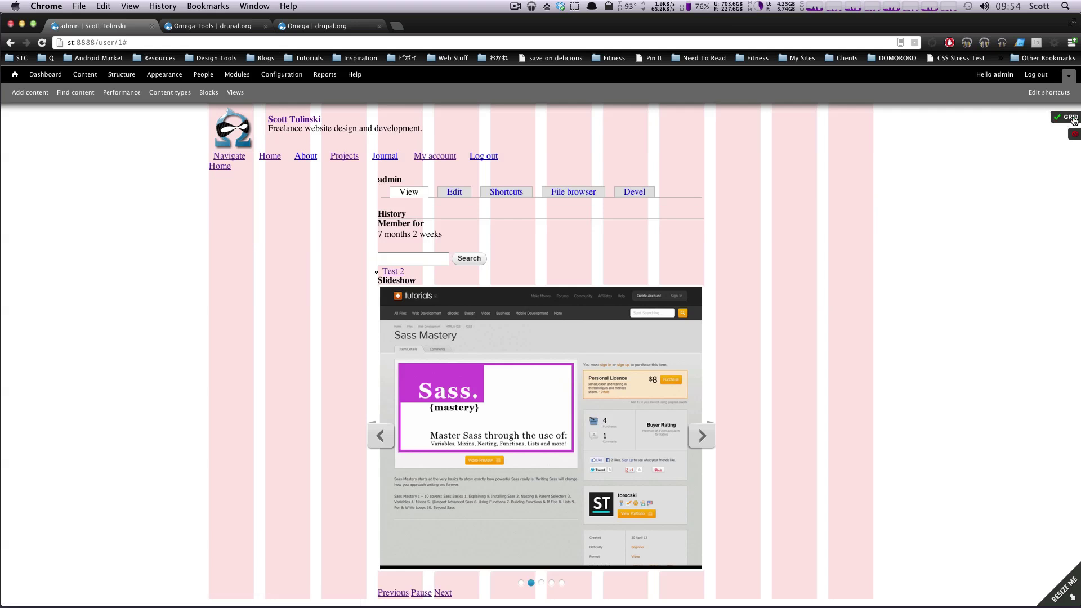
pyautogui.click(1065, 117)
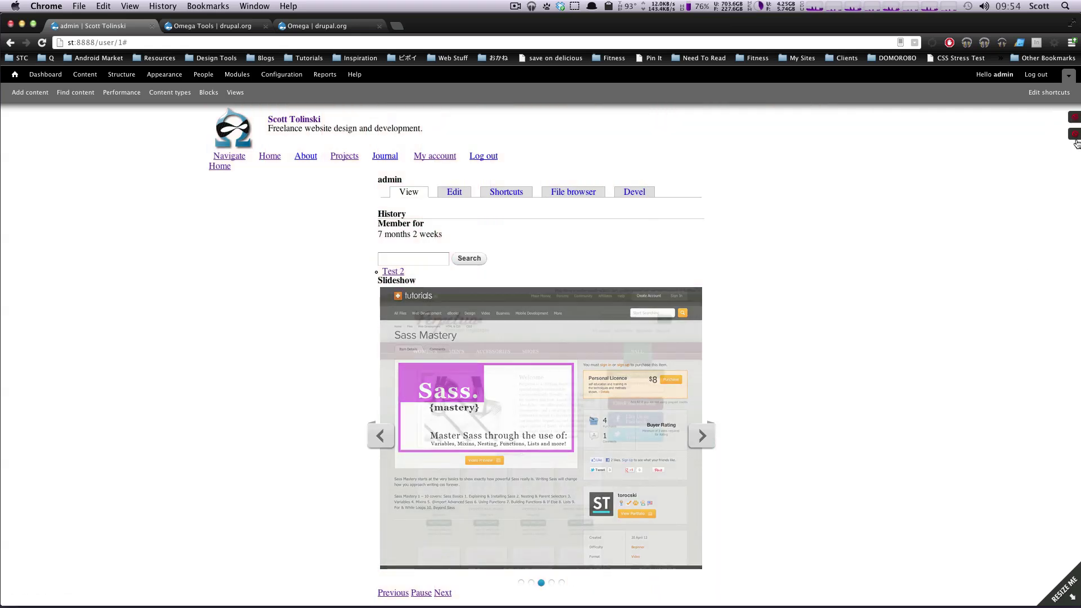
pyautogui.click(1065, 134)
pyautogui.click(1064, 120)
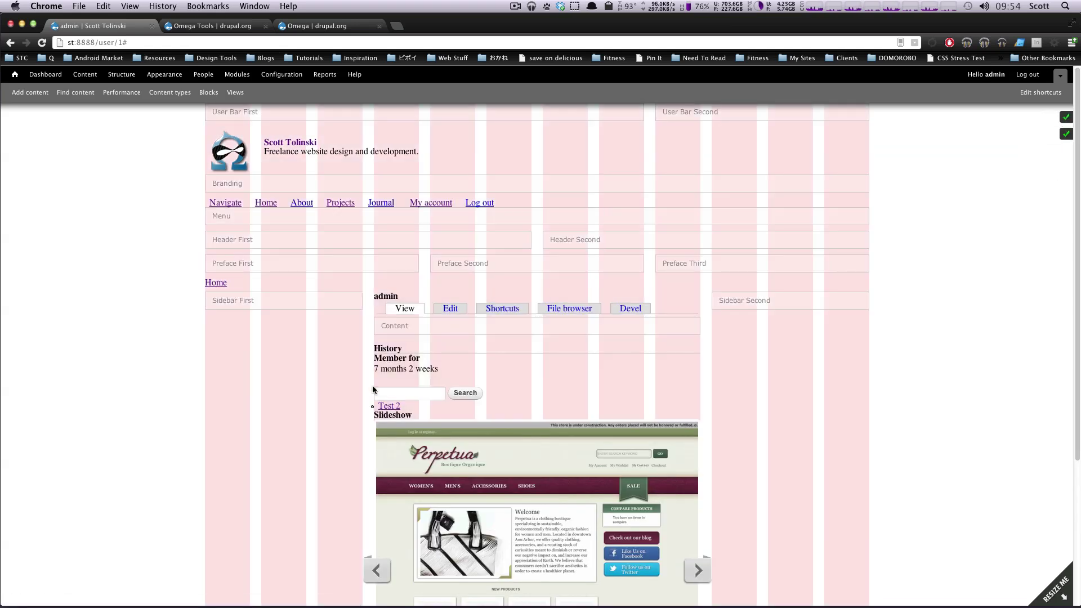